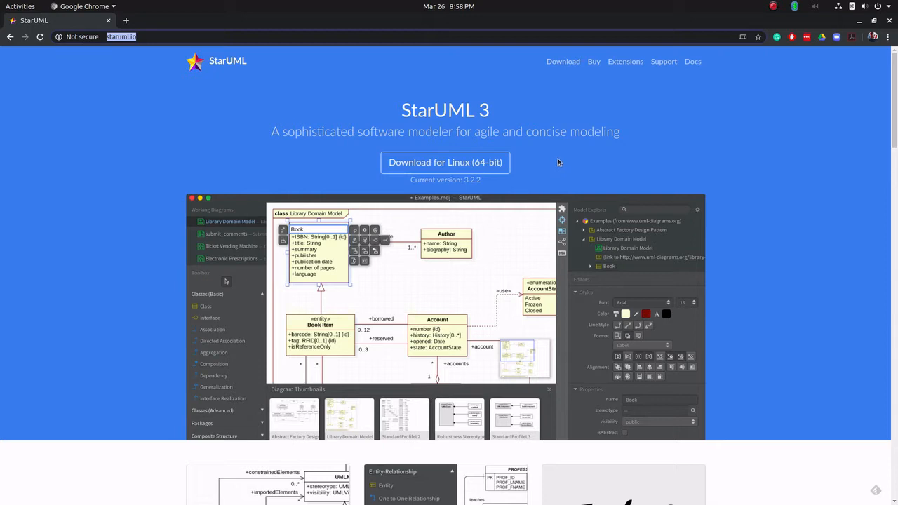
# Step: Download the StarUML 3 installer for Linux (64-bit)
pyautogui.click(469, 169)
pyautogui.click(464, 171)
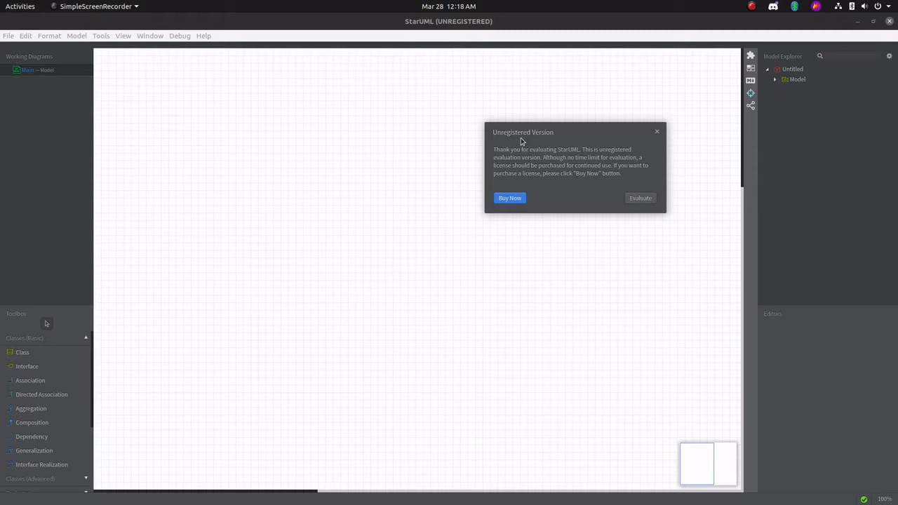
# Step: Continue with the evaluation version and add a Sequence Diagram to the Untitled project
pyautogui.moveTo(564, 140); pyautogui.dragTo(518, 147)
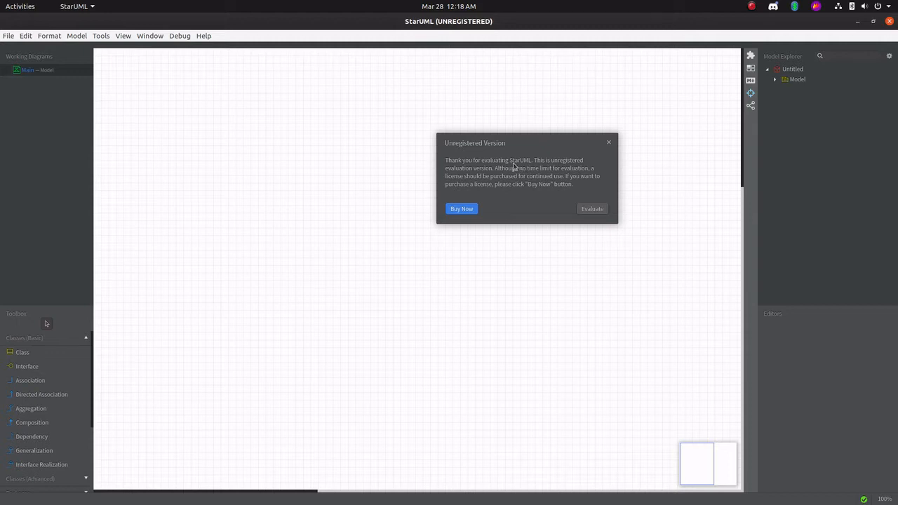
pyautogui.click(591, 209)
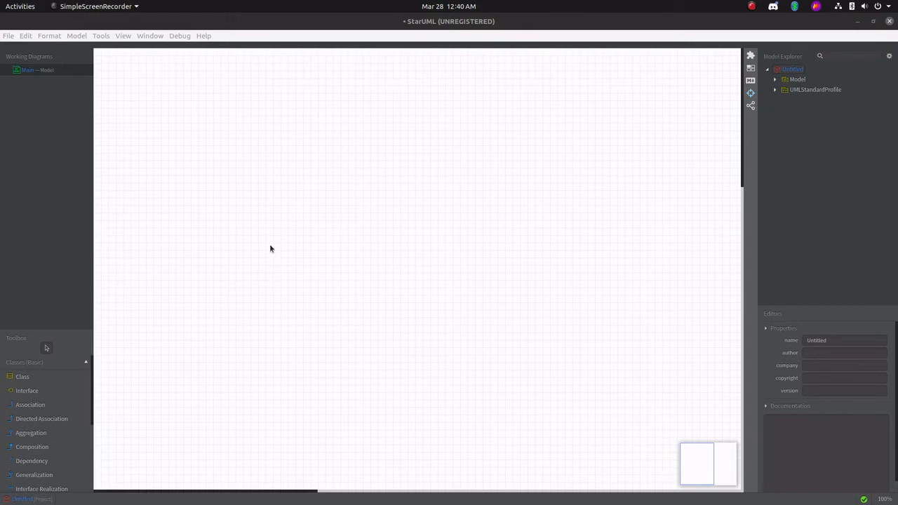
pyautogui.rightClick(789, 73)
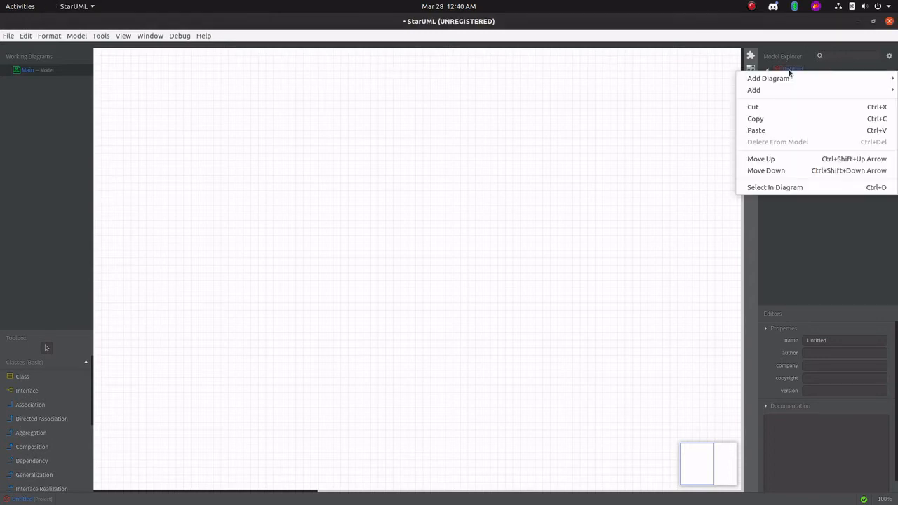
pyautogui.moveTo(789, 77)
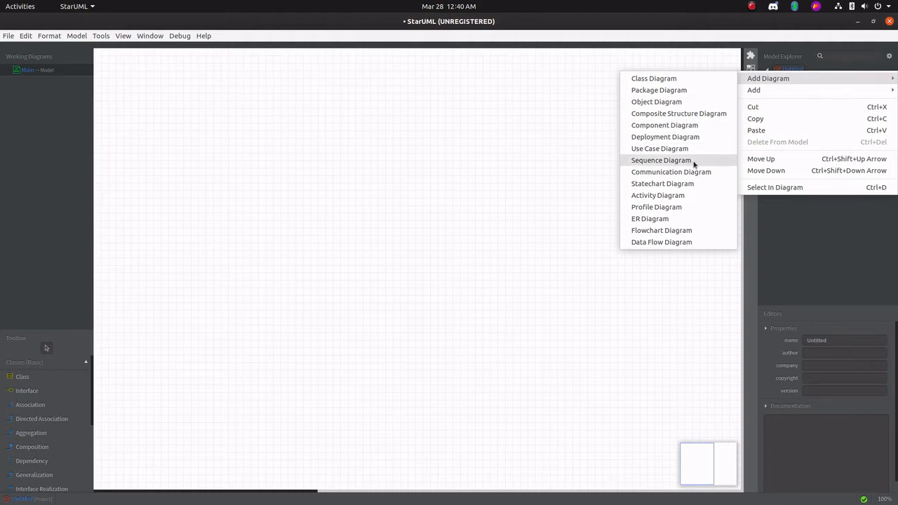
pyautogui.click(661, 160)
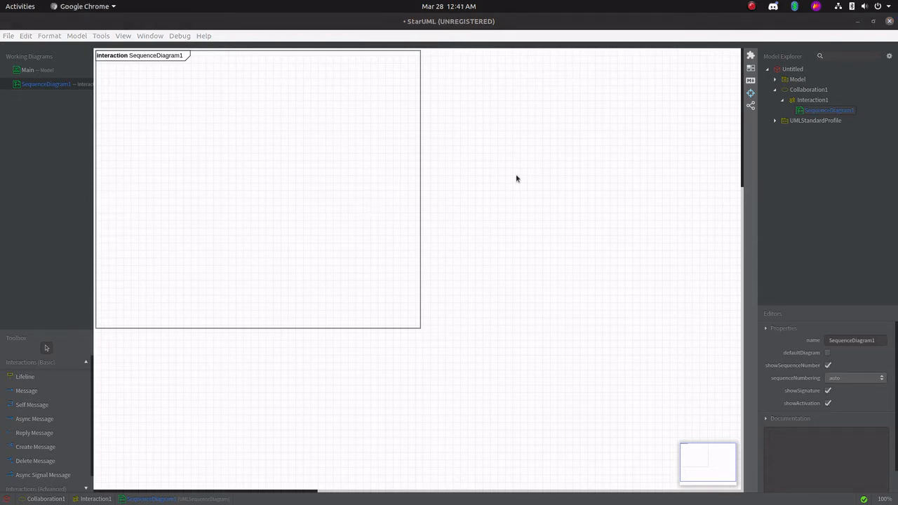
# Step: Rename the new sequence diagram as RobPeterPayPaul
pyautogui.click(156, 57)
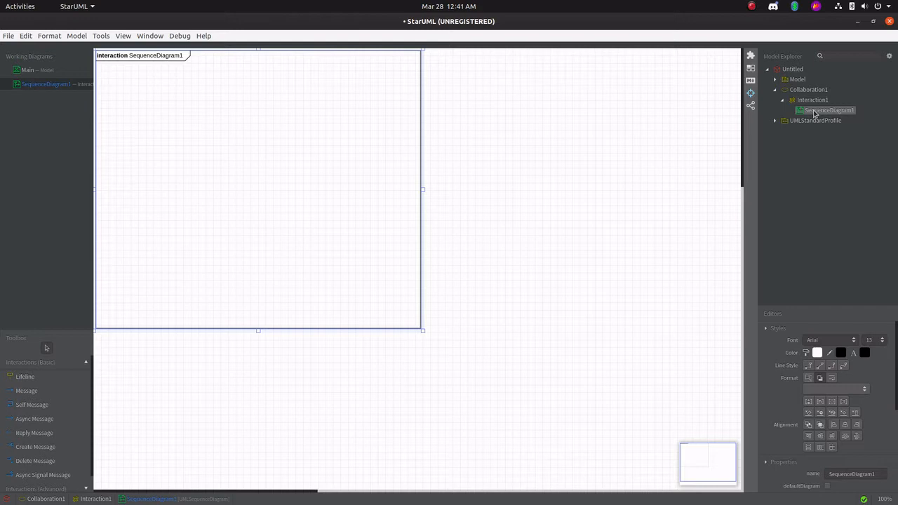
pyautogui.hotkey('alt', 'Tab')
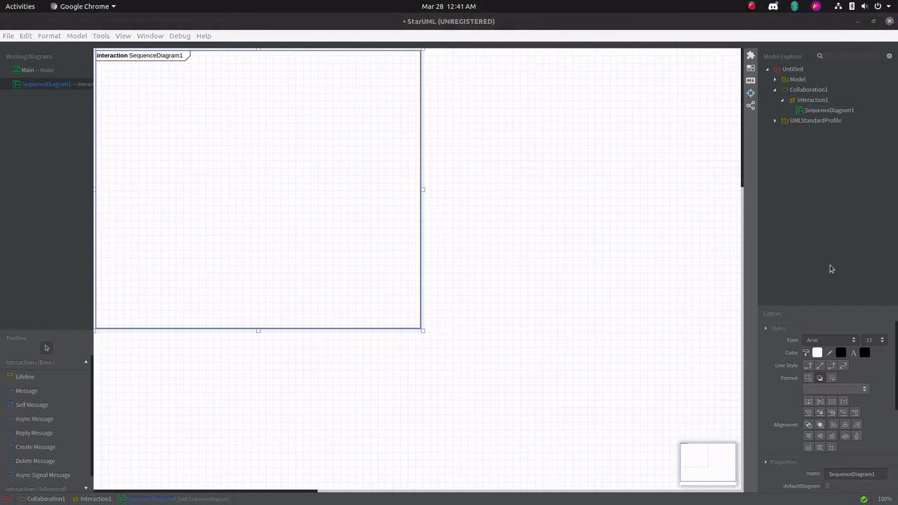
pyautogui.scroll(-3, 844, 468)
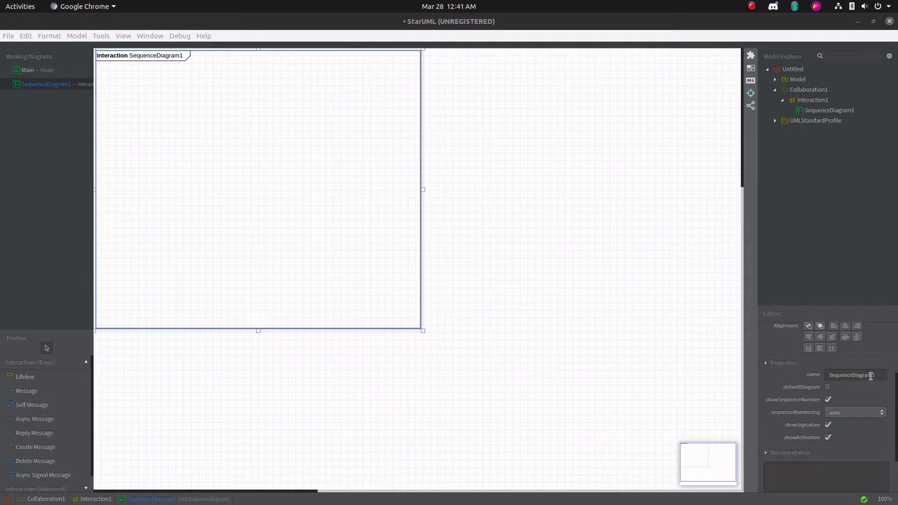
pyautogui.click(870, 375)
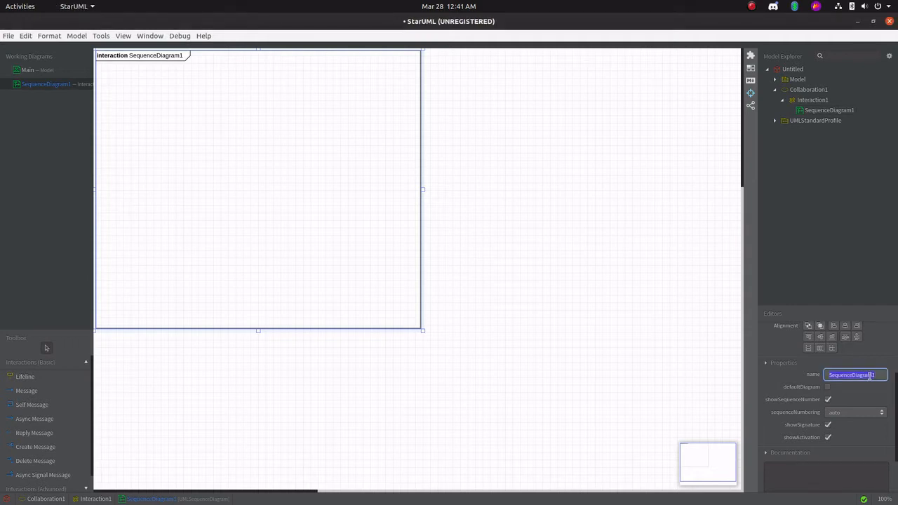
pyautogui.write('RobPeterPayPaul')
pyautogui.press('Return')
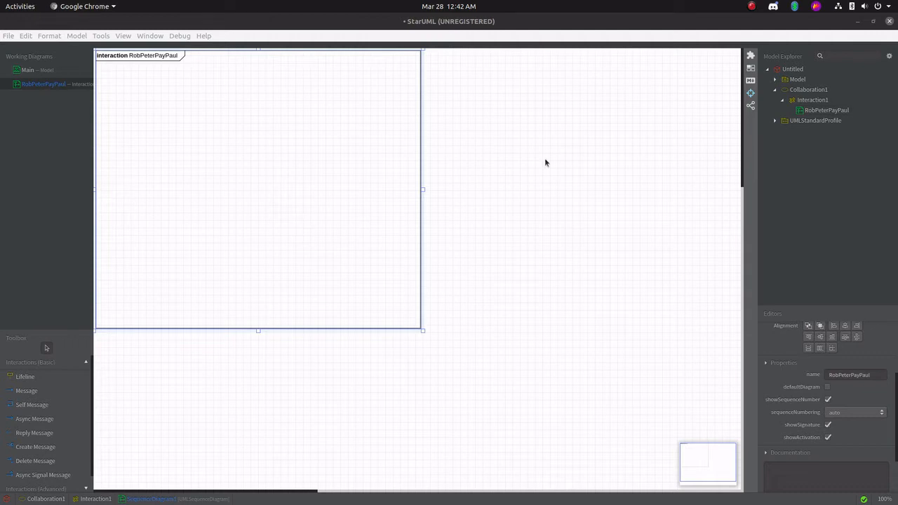
# Step: Add an Actor element to the Model in the project tree
pyautogui.rightClick(801, 80)
pyautogui.moveTo(781, 103)
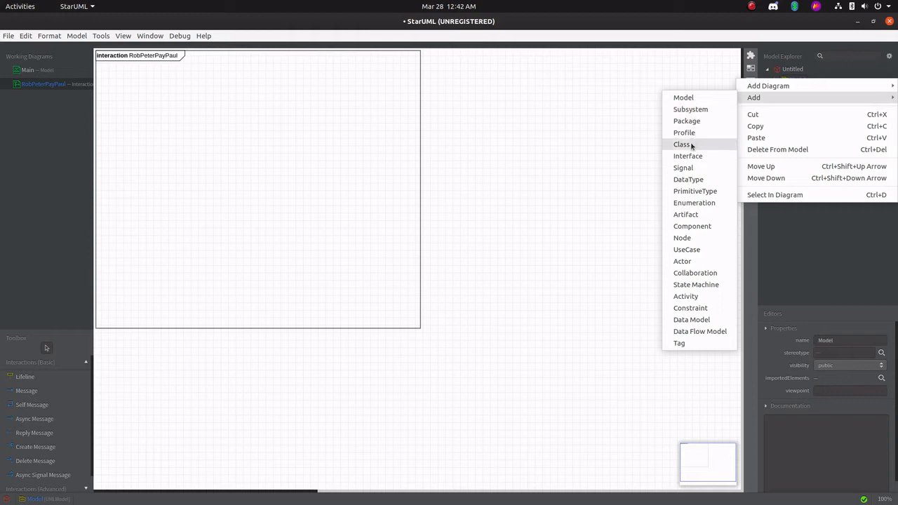
pyautogui.click(683, 261)
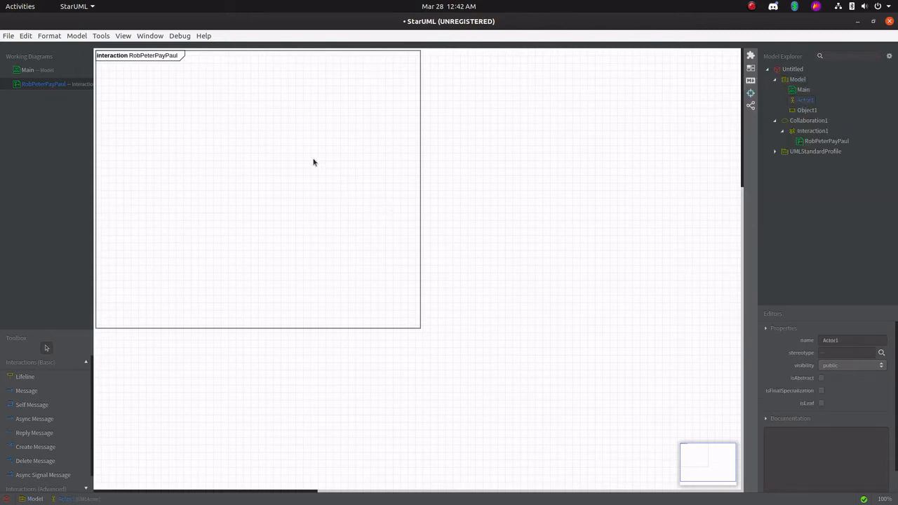
# Step: Place the new actor on the sequence diagram as a lifeline near the frame's upper-left corner
pyautogui.click(167, 98)
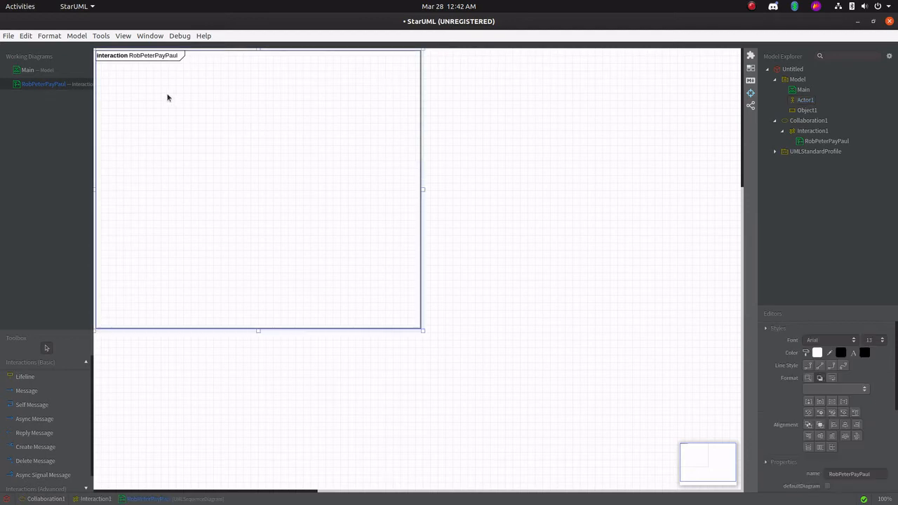
pyautogui.click(811, 100)
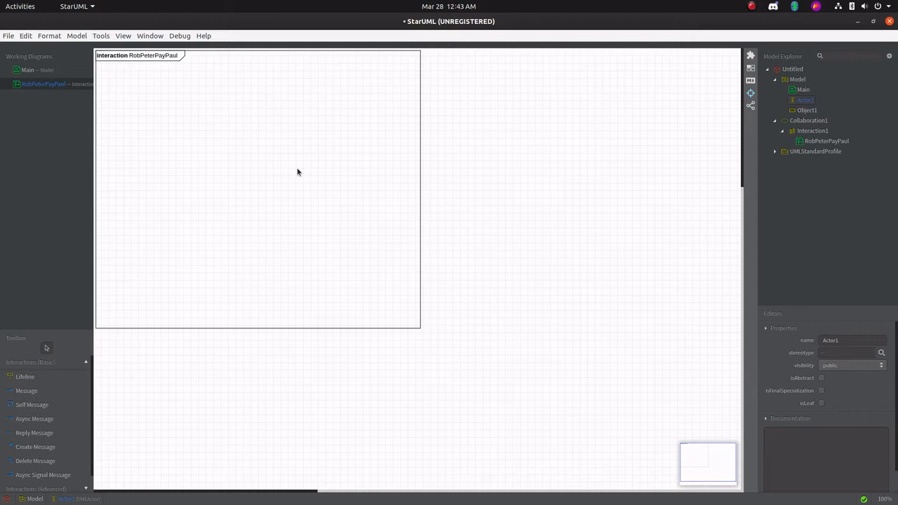
pyautogui.scroll(-3, 298, 172)
pyautogui.scroll(3, 297, 172)
pyautogui.hotkey('alt', 'Tab')
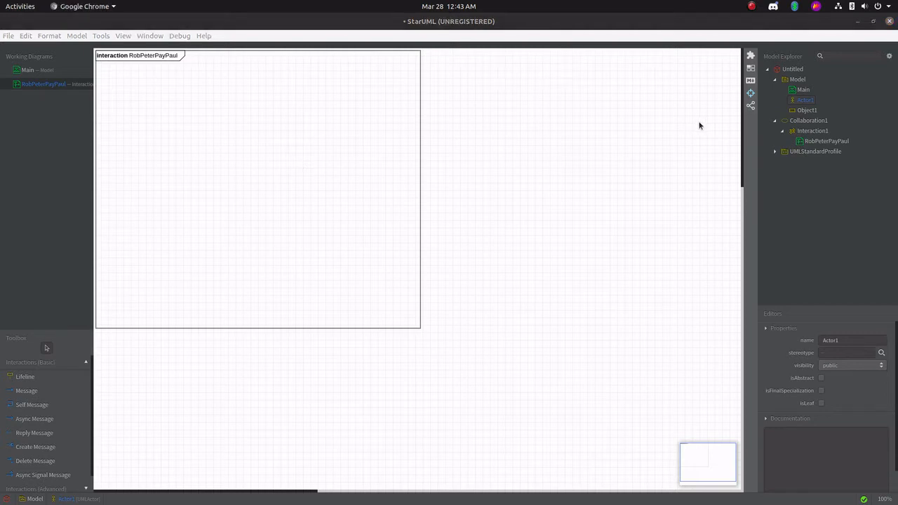
pyautogui.click(804, 105)
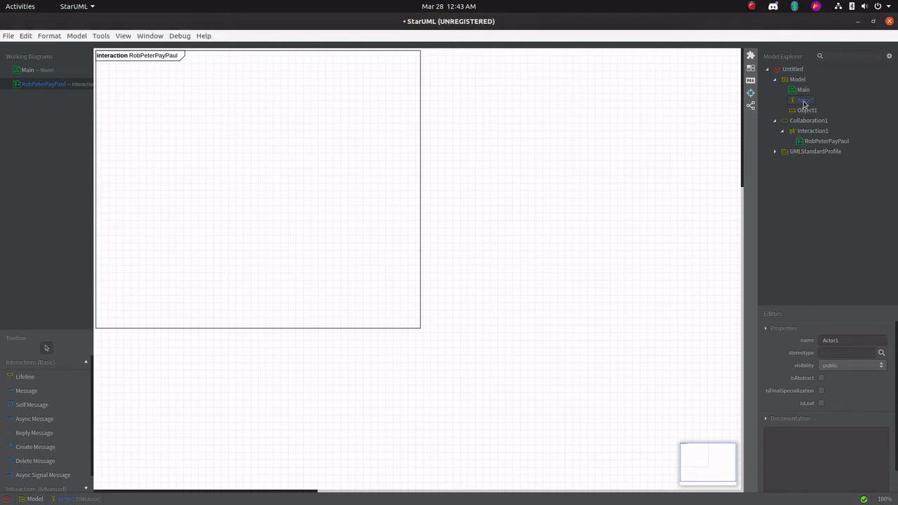
pyautogui.moveTo(804, 104); pyautogui.dragTo(140, 99)
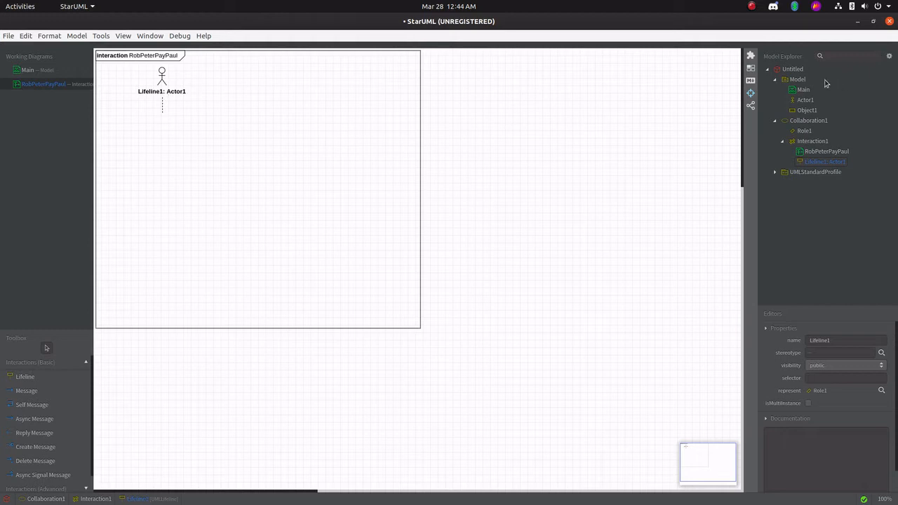
# Step: Rename the actor element in the Model as Rob
pyautogui.click(805, 101)
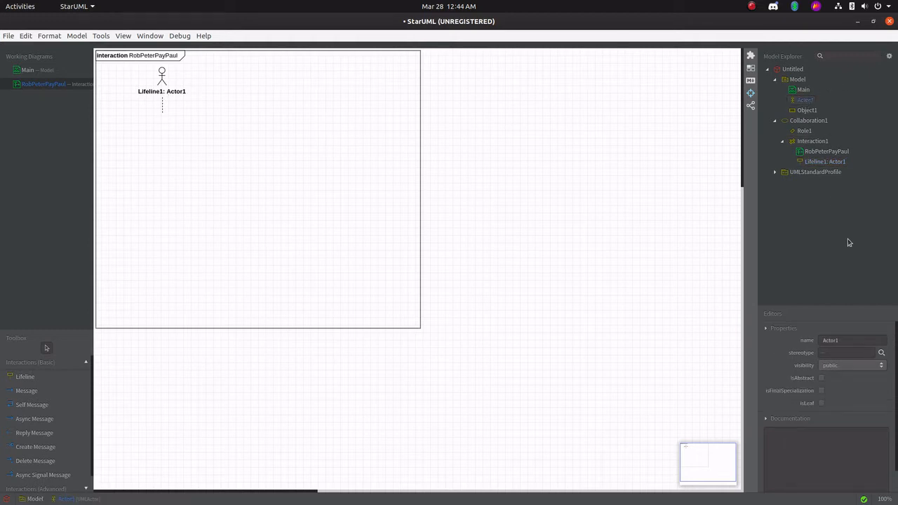
pyautogui.click(850, 340)
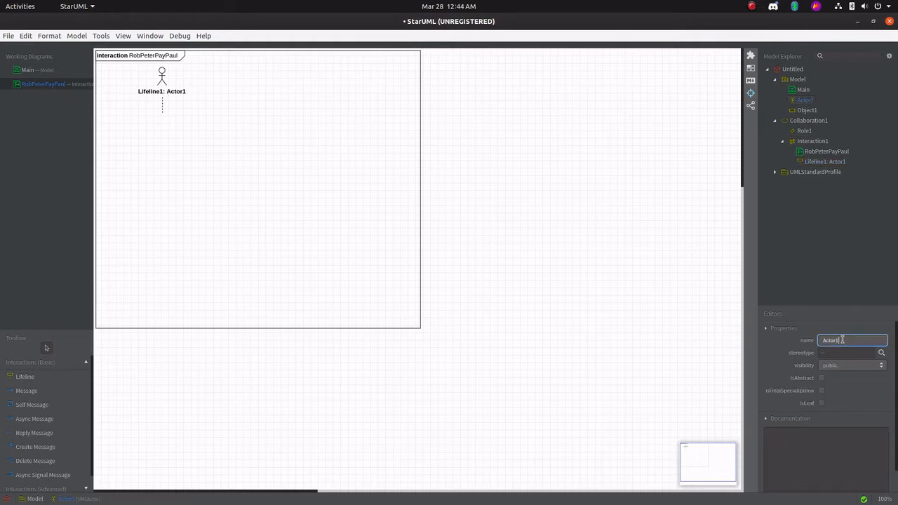
pyautogui.doubleClick(851, 340)
pyautogui.write('Rob')
pyautogui.press('Return')
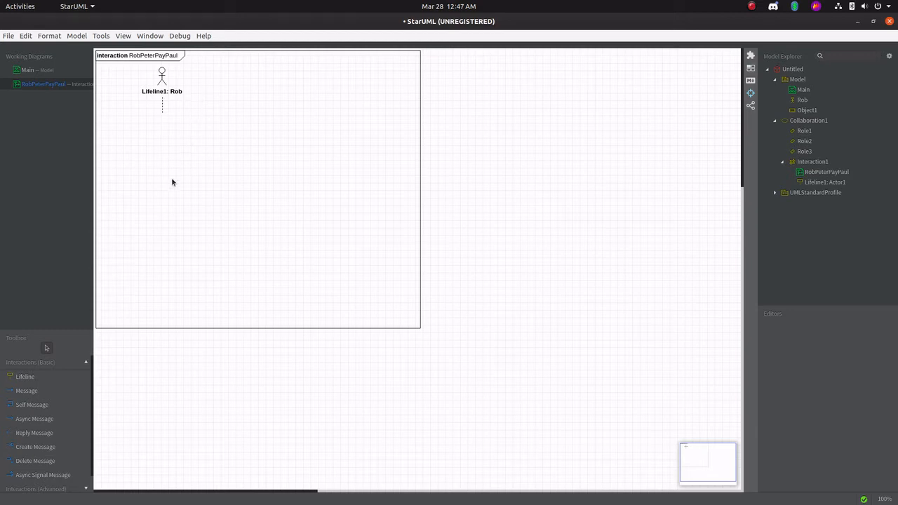
# Step: Add a lifeline named Hackey Box beside the actor's lifeline, level with its head
pyautogui.click(36, 380)
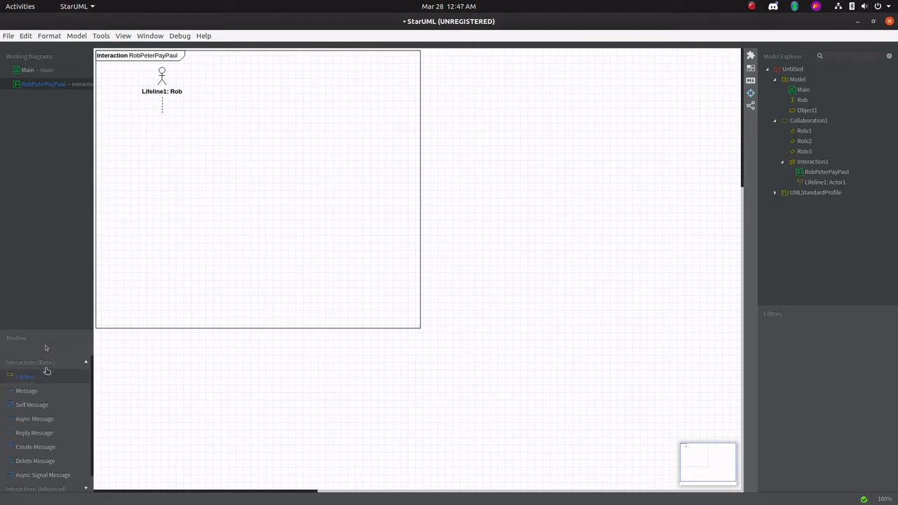
pyautogui.click(236, 72)
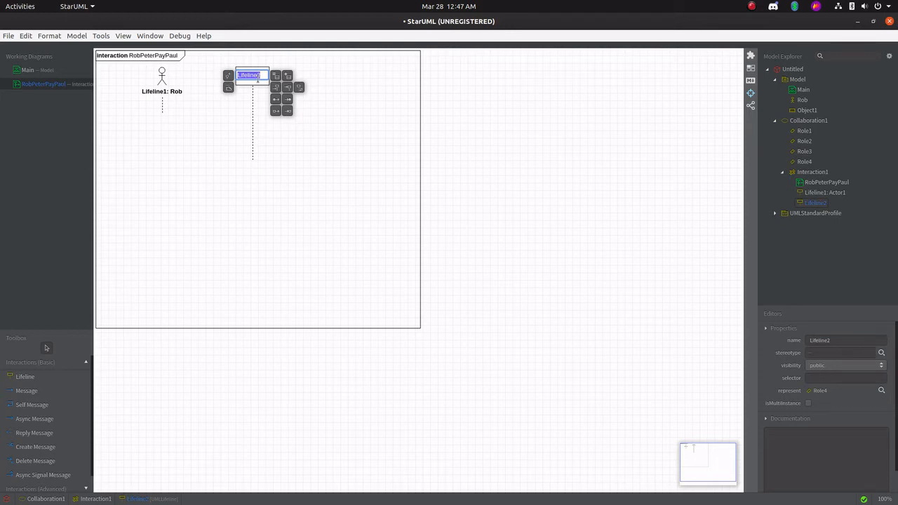
pyautogui.write('Hac')
pyautogui.write('key Box')
pyautogui.click(350, 76)
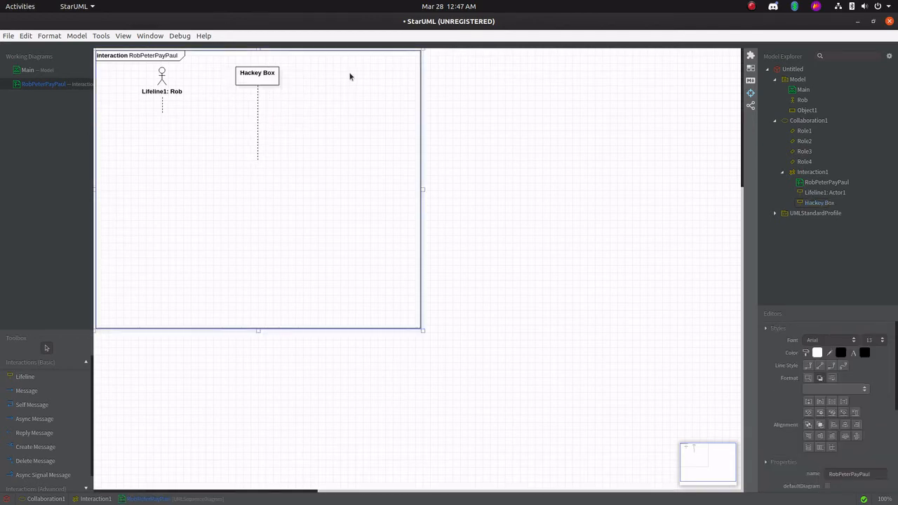
# Step: Add a third lifeline named Peter's Bank Account at the frame's right side, level with Hackey Box
pyautogui.click(33, 379)
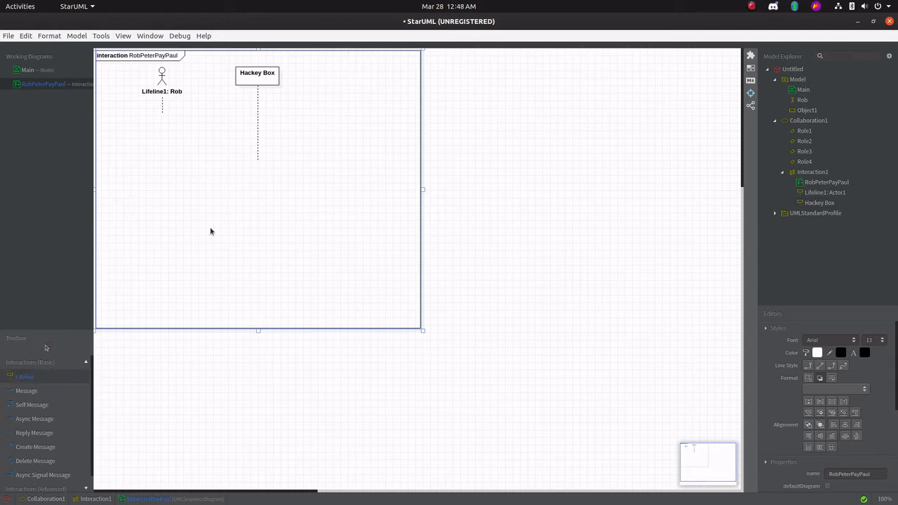
pyautogui.click(351, 68)
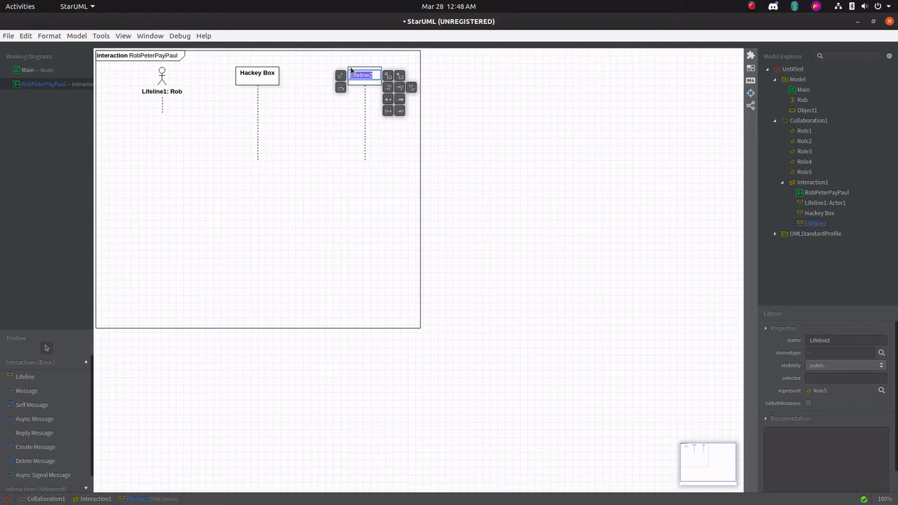
pyautogui.write("Peter's B")
pyautogui.write('ank Ac')
pyautogui.write('count')
pyautogui.press('Return')
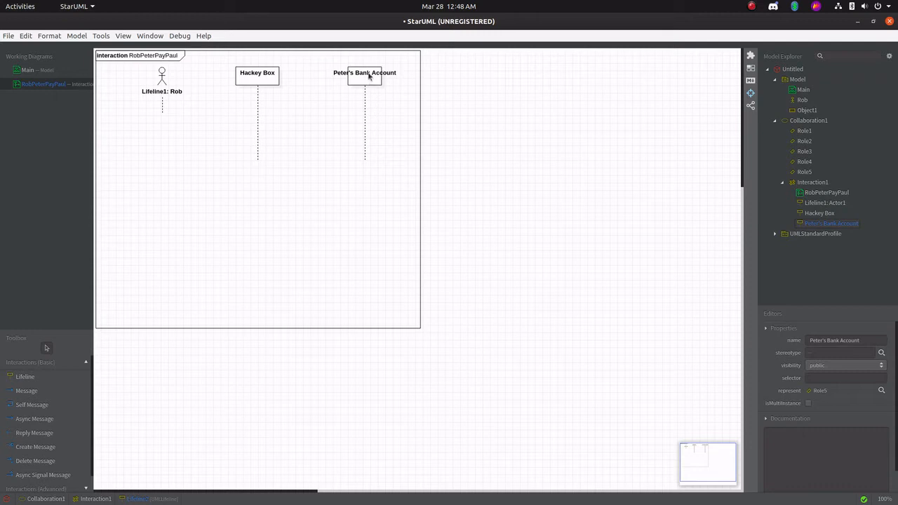
pyautogui.click(368, 76)
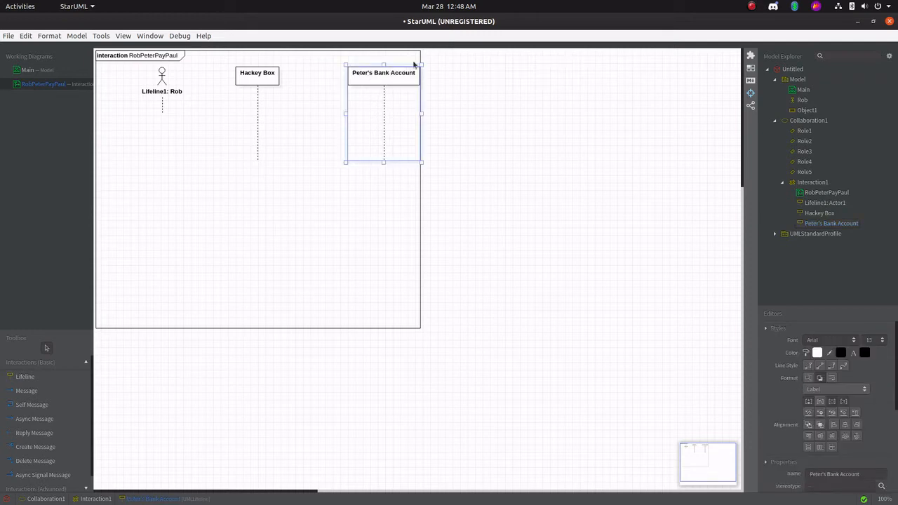
pyautogui.click(439, 97)
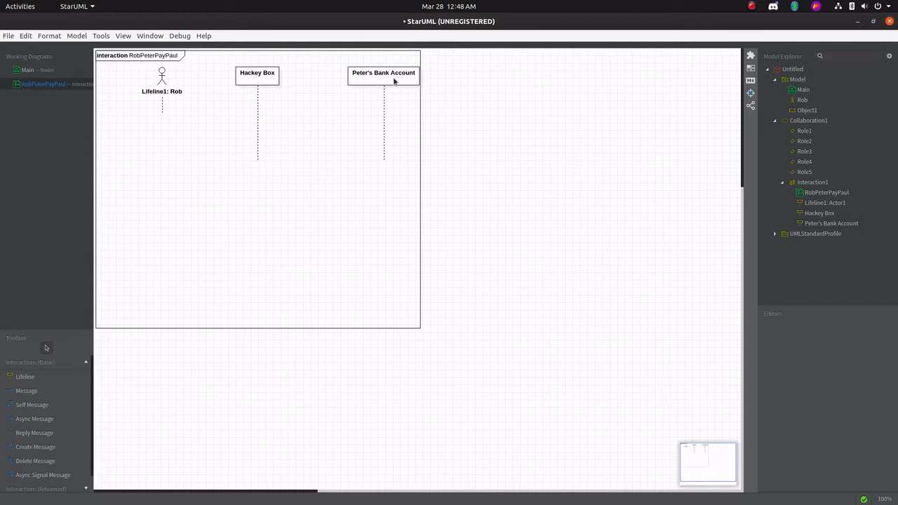
# Step: Extend the Rob, Hackey Box and Peter's Bank Account lifelines down to about the same level near the frame's lower edge
pyautogui.hotkey('alt', 'Tab')
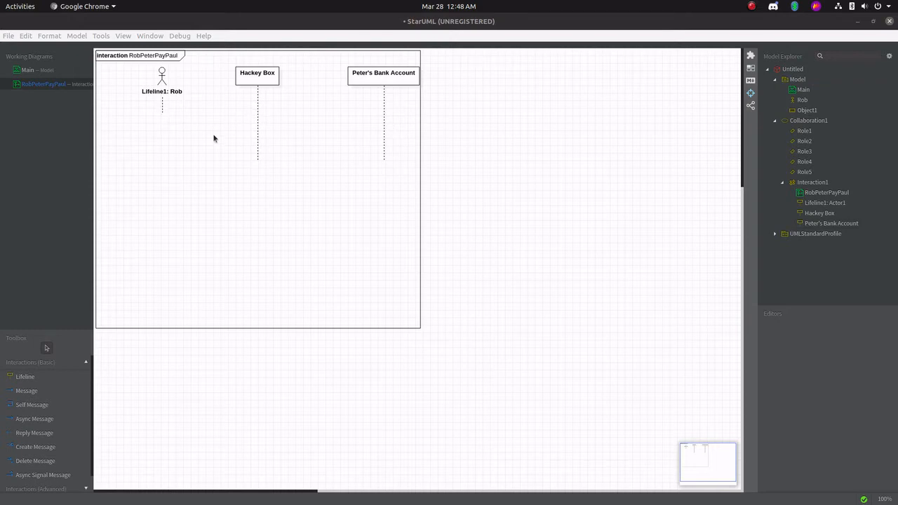
pyautogui.click(164, 109)
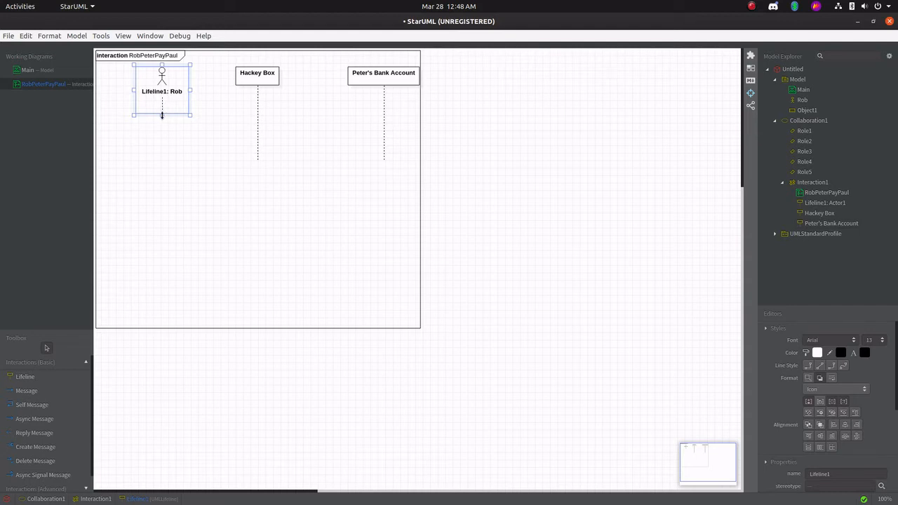
pyautogui.moveTo(163, 116); pyautogui.dragTo(155, 290)
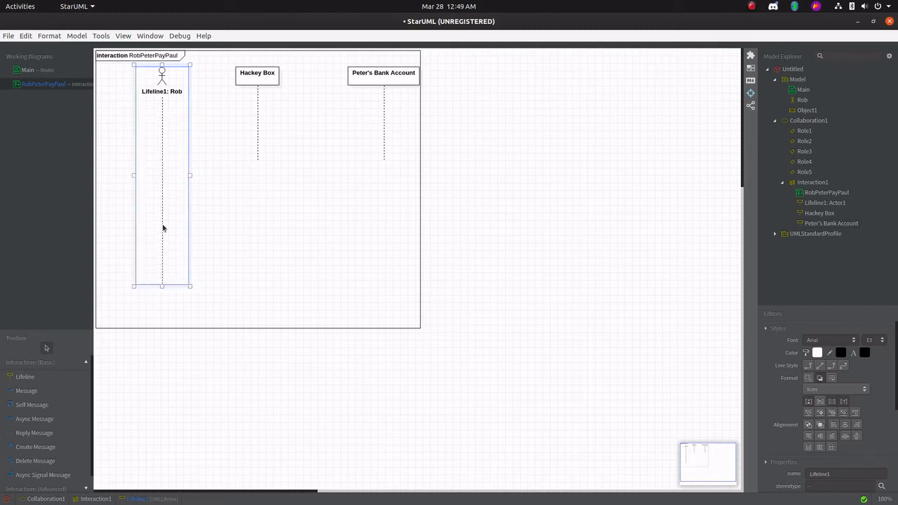
pyautogui.click(257, 146)
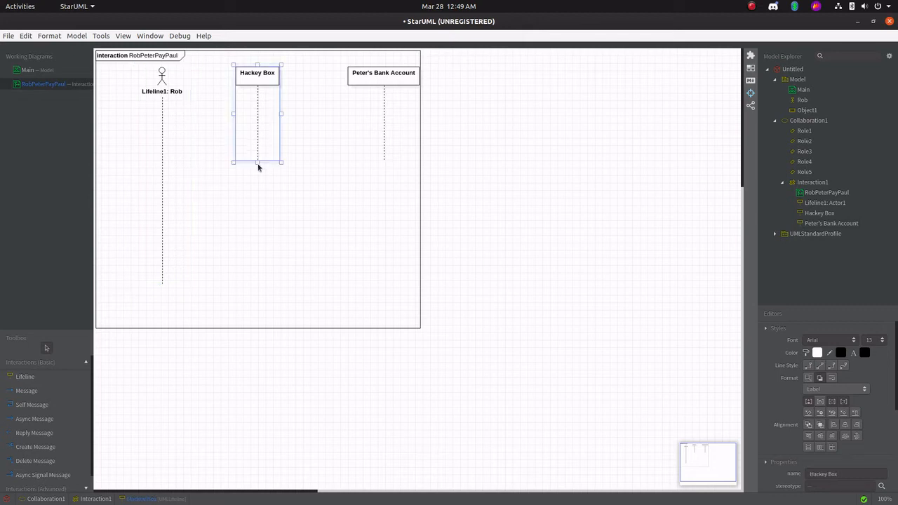
pyautogui.moveTo(256, 162); pyautogui.dragTo(251, 291)
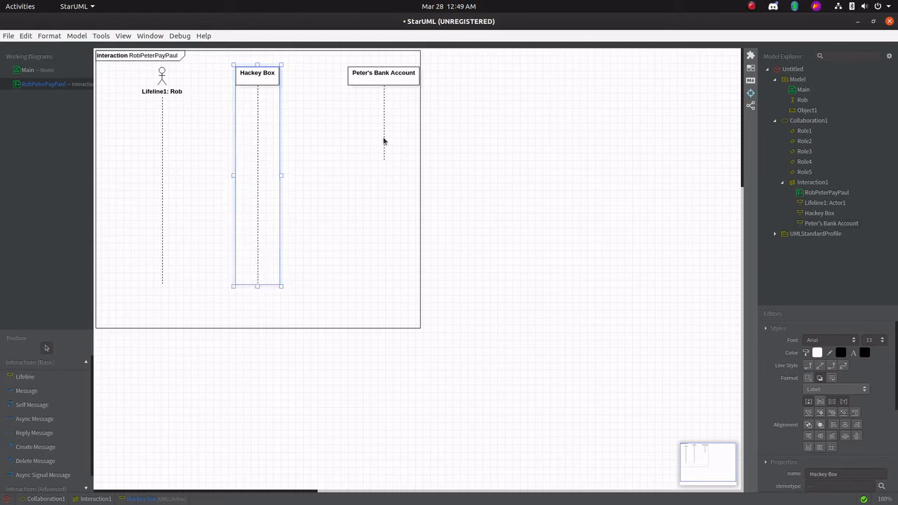
pyautogui.click(384, 141)
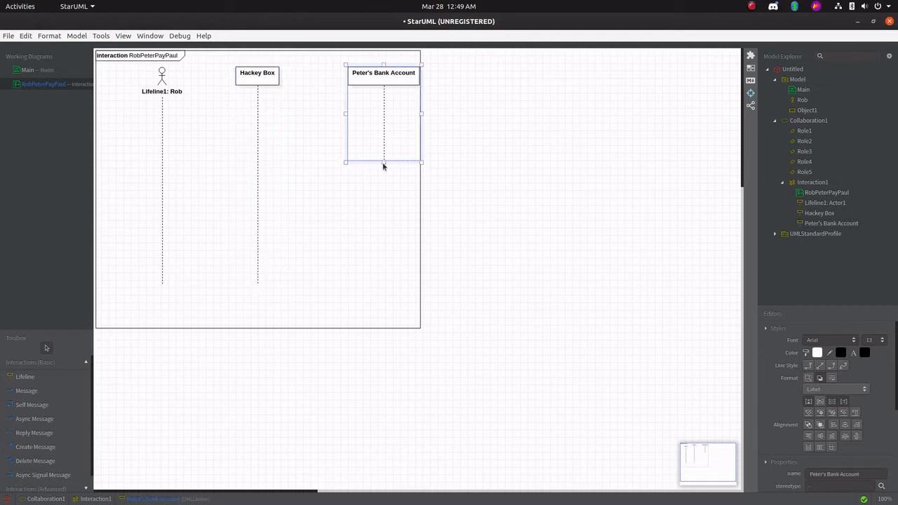
pyautogui.moveTo(383, 162); pyautogui.dragTo(367, 282)
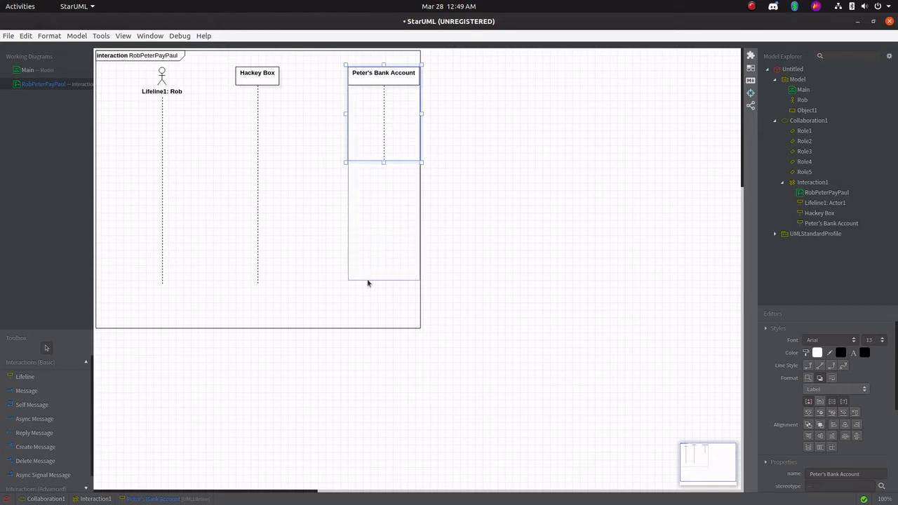
# Step: Draw a message from Rob's lifeline to the Hackey Box lifeline, a little below the actor's label
pyautogui.hotkey('alt', 'Tab')
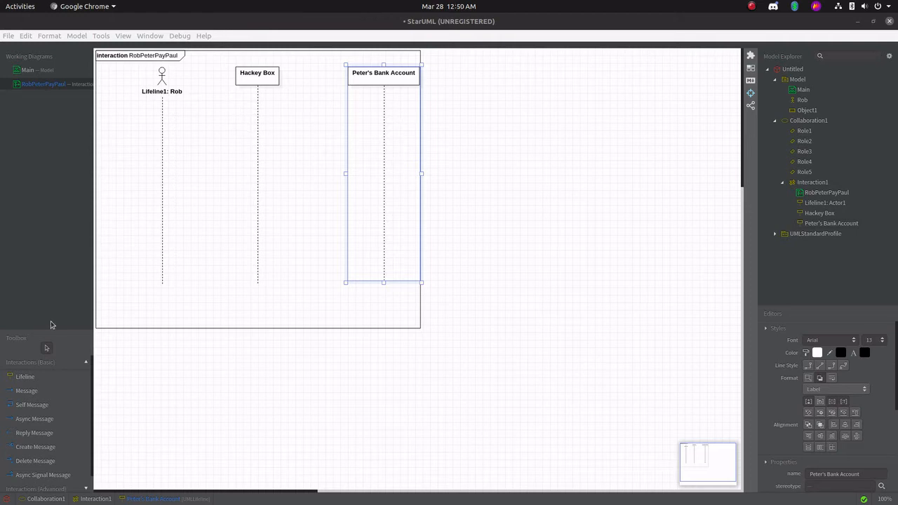
pyautogui.click(36, 392)
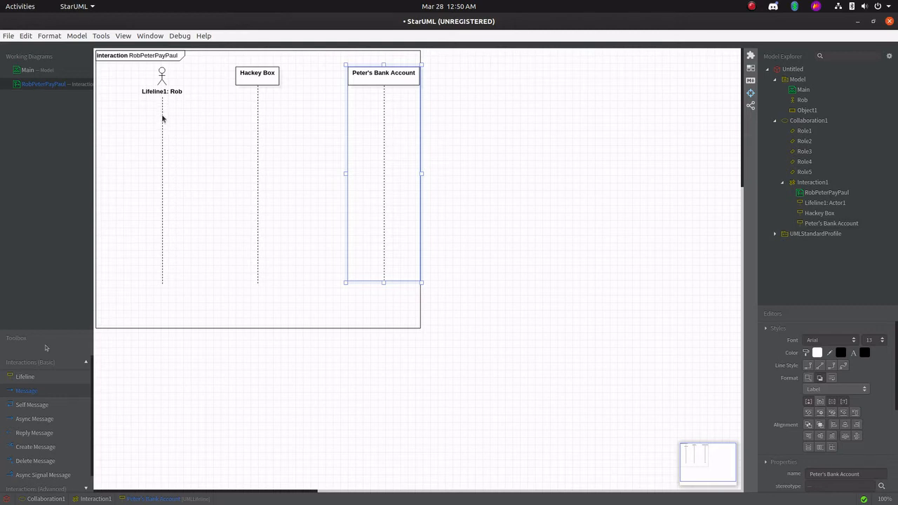
pyautogui.moveTo(162, 117); pyautogui.dragTo(255, 117)
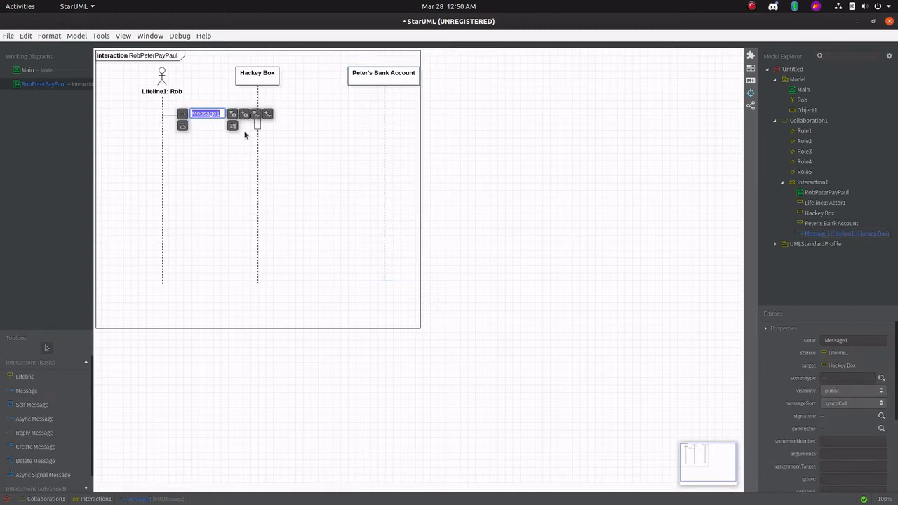
pyautogui.write('Key')
pyautogui.write('board input')
pyautogui.write(':')
pyautogui.write(' Hack Pete')
pyautogui.write('r')
pyautogui.hotkey('ctrl', 'a')
pyautogui.press('Escape')
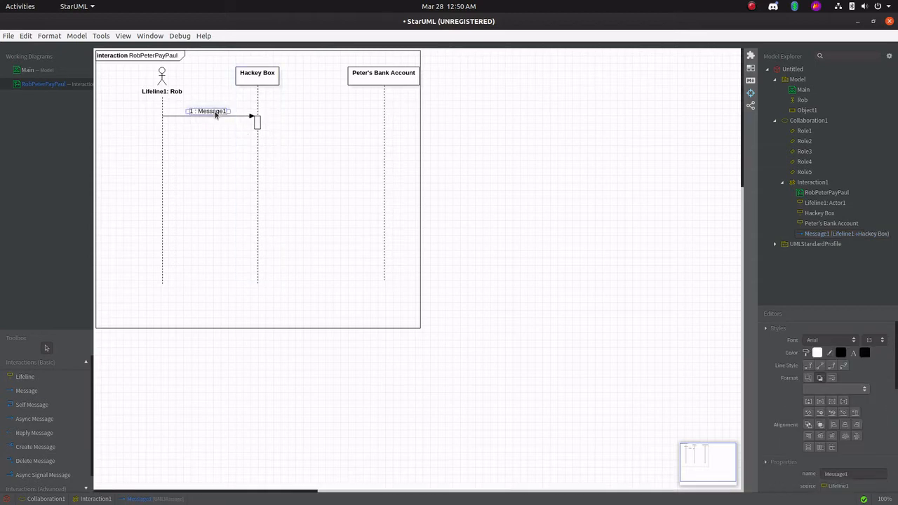
# Step: Rename the message between Rob and Hackey Box as Hack Peter
pyautogui.doubleClick(215, 114)
pyautogui.press('BackSpace')
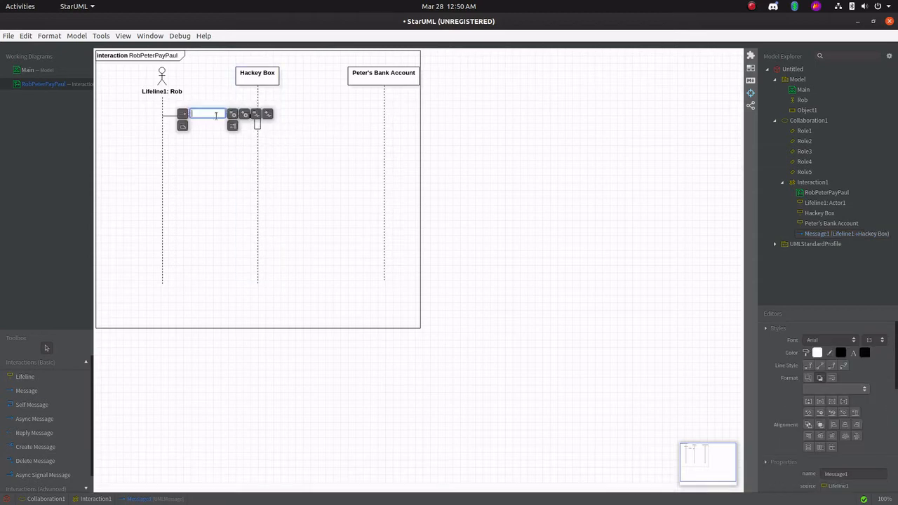
pyautogui.write('Hack Peter')
pyautogui.press('Return')
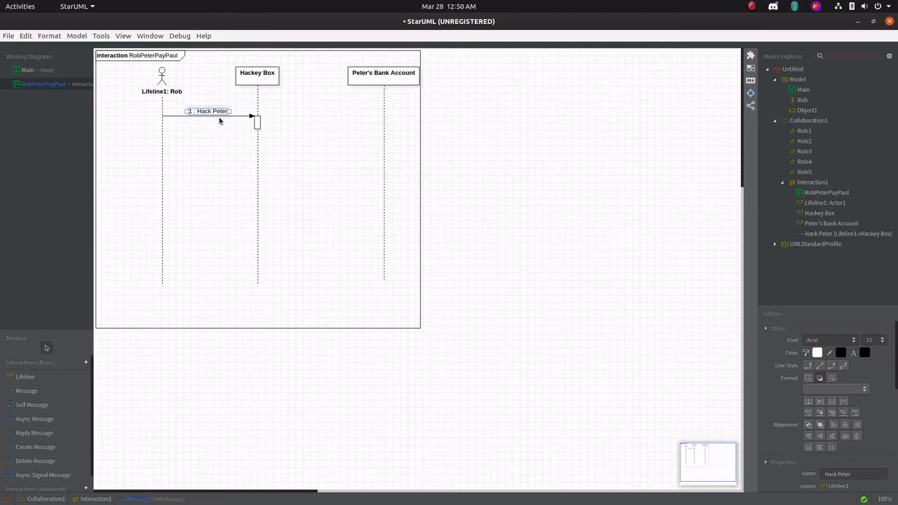
# Step: Add a message named Pay Rob from Hackey Box's activation bar to the Peter's Bank Account lifeline, just below Hack Peter
pyautogui.click(258, 121)
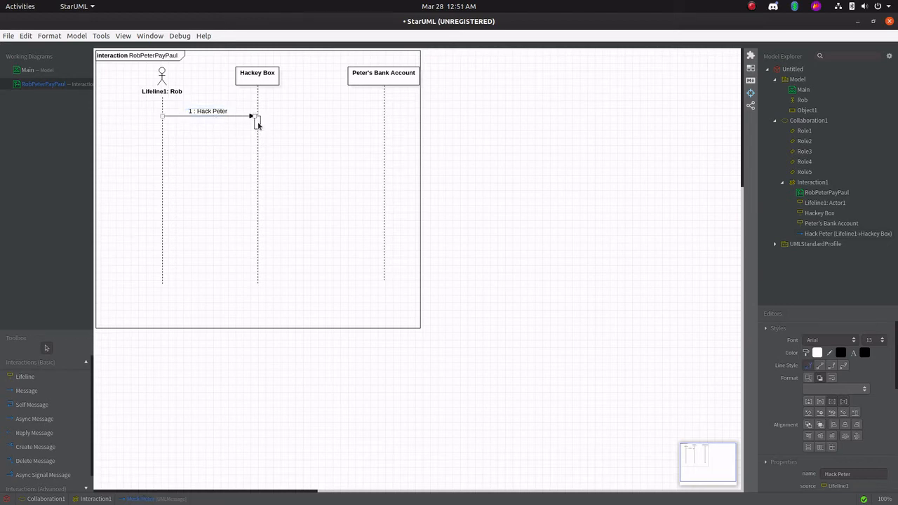
pyautogui.click(258, 123)
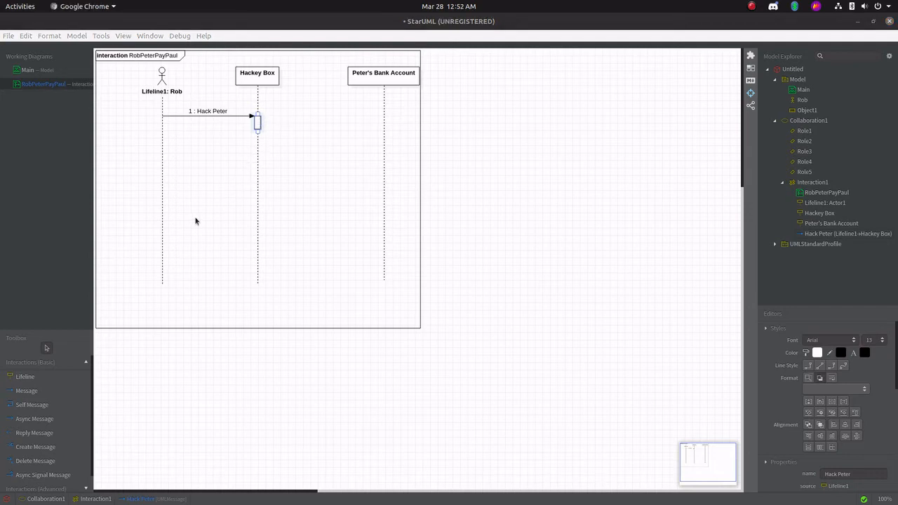
pyautogui.click(46, 393)
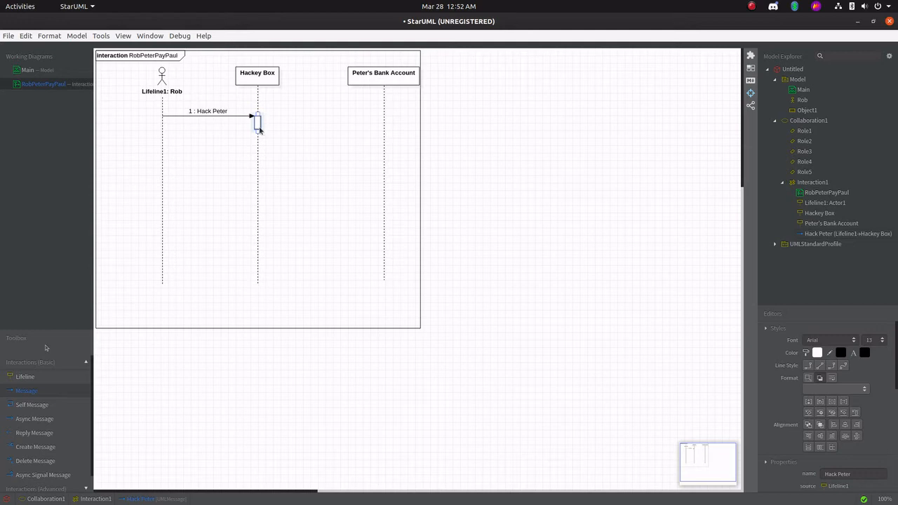
pyautogui.moveTo(259, 130); pyautogui.dragTo(380, 129)
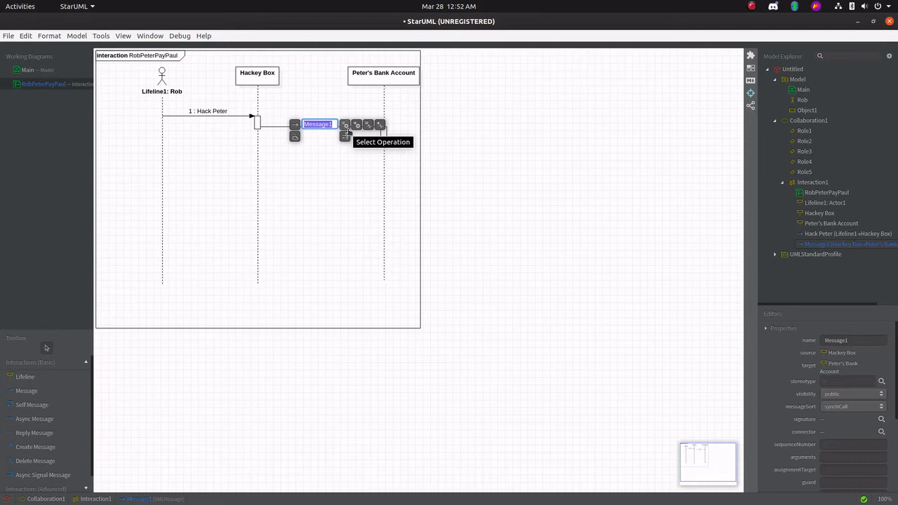
pyautogui.write('Pay me')
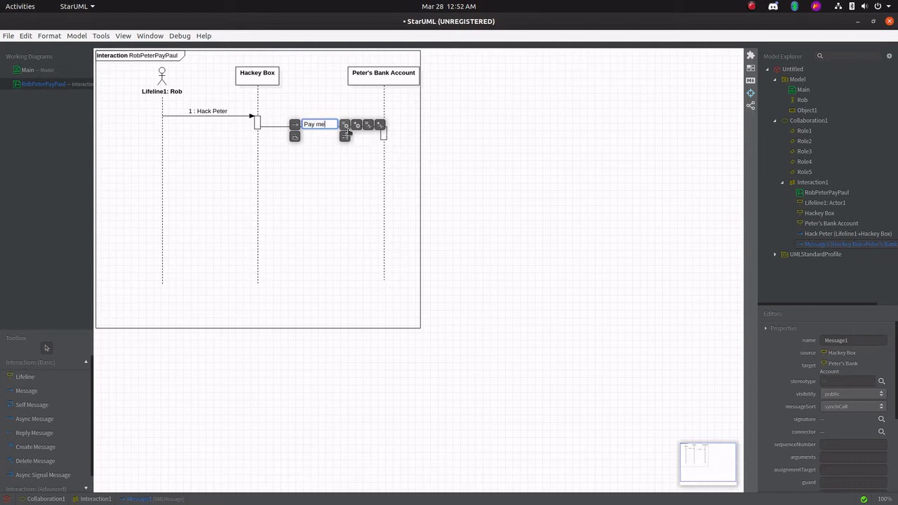
pyautogui.press('BackSpace')
pyautogui.press('BackSpace')
pyautogui.press('BackSpace')
pyautogui.write('Rob')
pyautogui.click(362, 149)
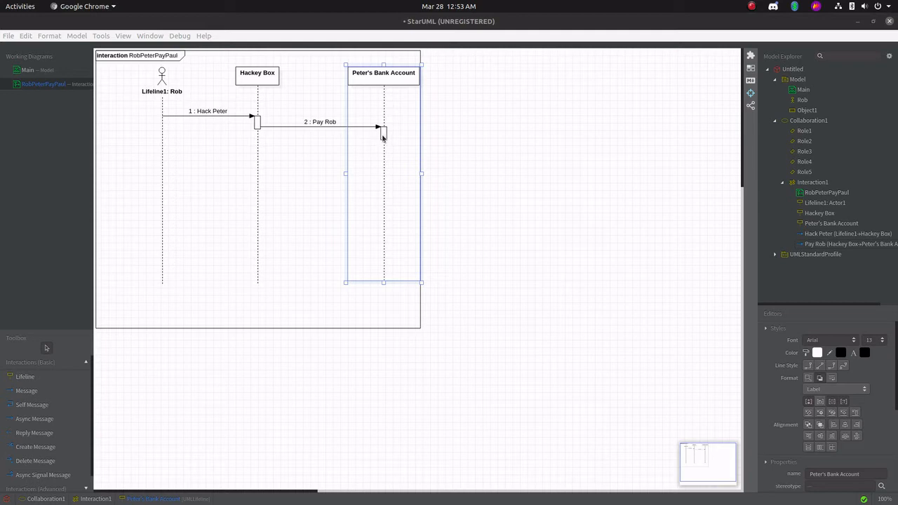
# Step: Lengthen the activation bar on Peter's Bank Account and add a reply message named Transaction Complete from its lower end to Hackey Box
pyautogui.click(383, 138)
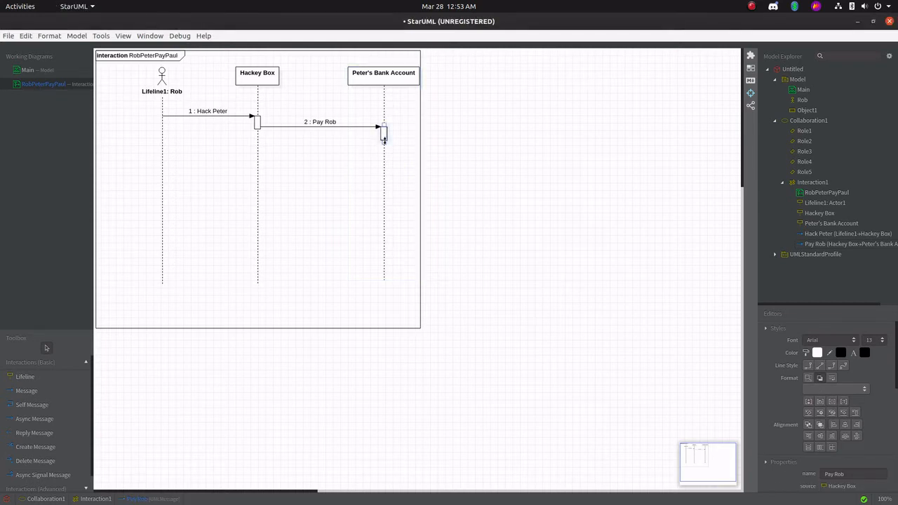
pyautogui.moveTo(384, 139); pyautogui.dragTo(383, 205)
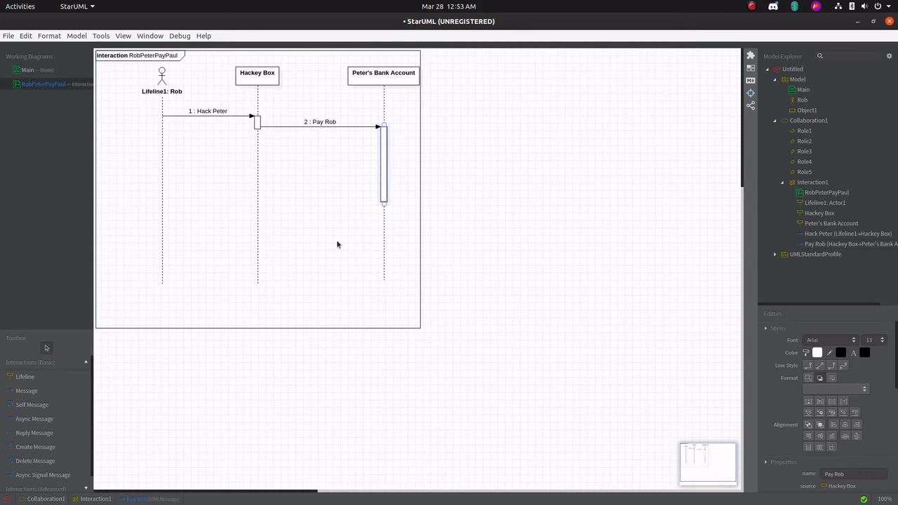
pyautogui.click(30, 435)
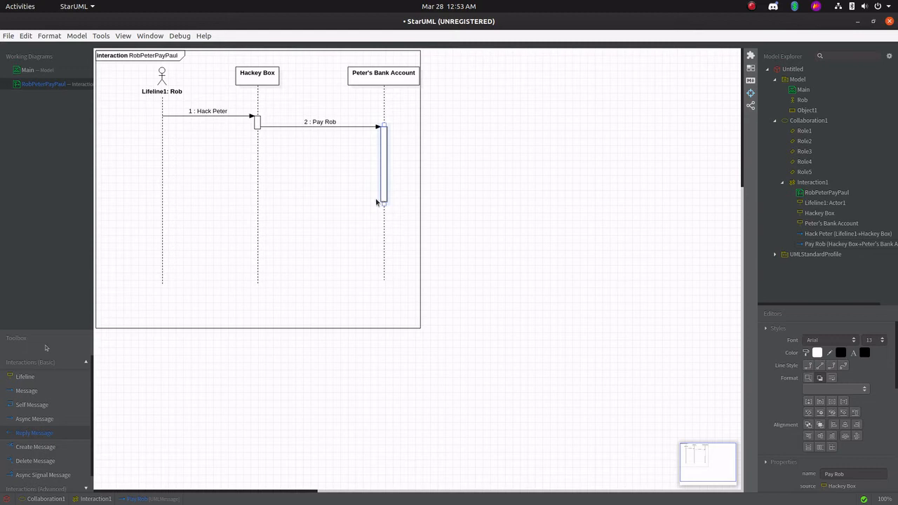
pyautogui.moveTo(345, 198); pyautogui.dragTo(261, 200)
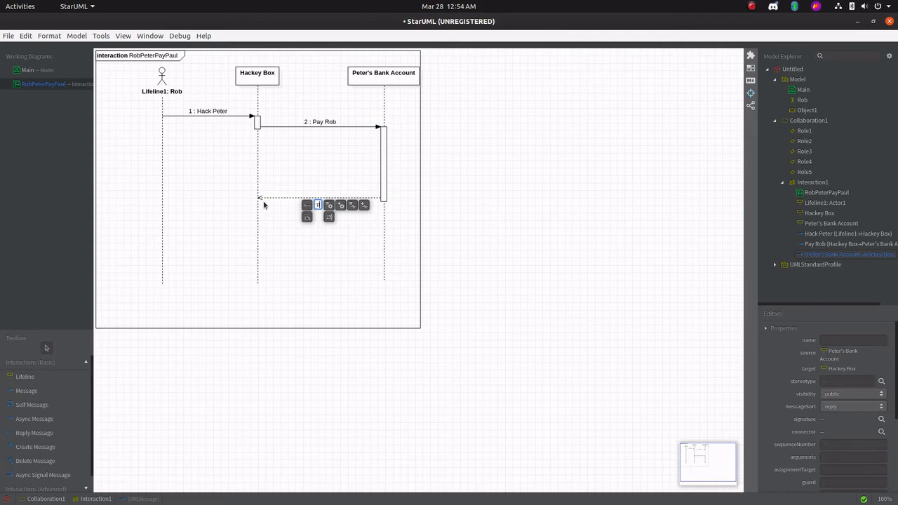
pyautogui.press('Return')
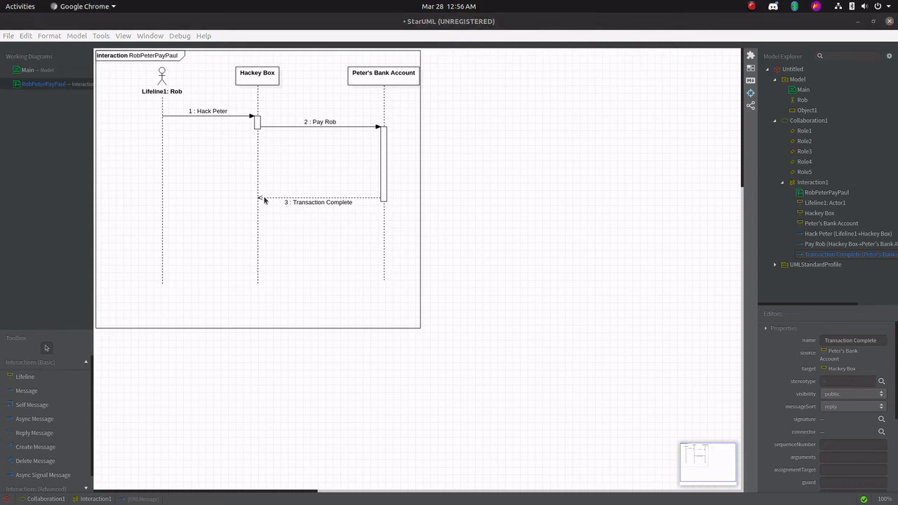
# Step: Extend Hackey Box's activation bar downward to end slightly below the bank account's activation bar
pyautogui.click(258, 128)
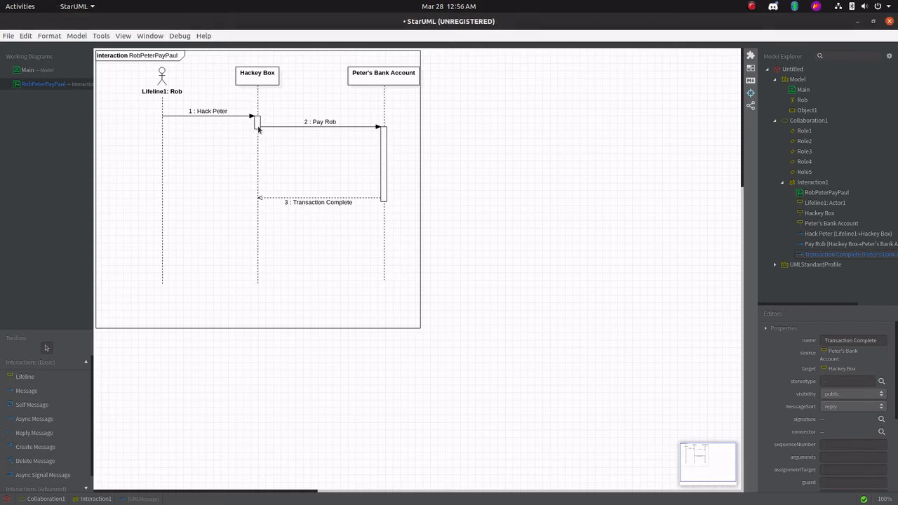
pyautogui.click(258, 127)
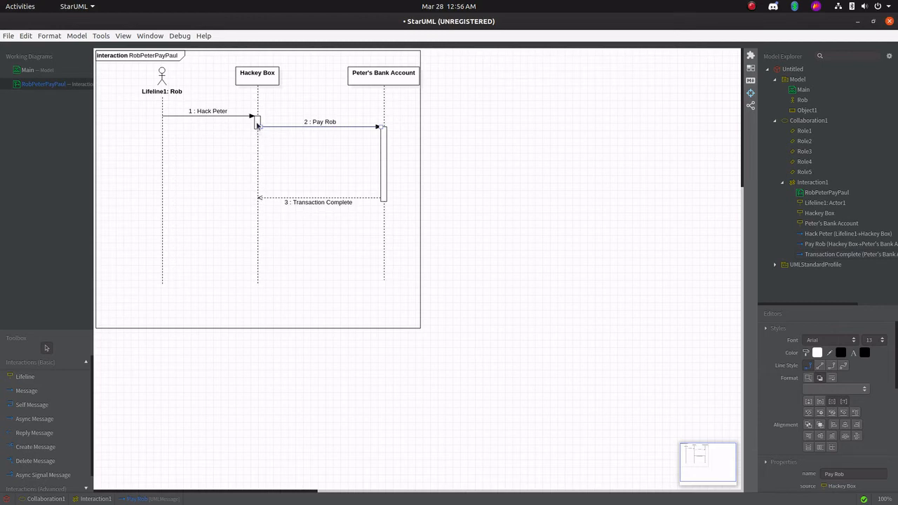
pyautogui.click(257, 125)
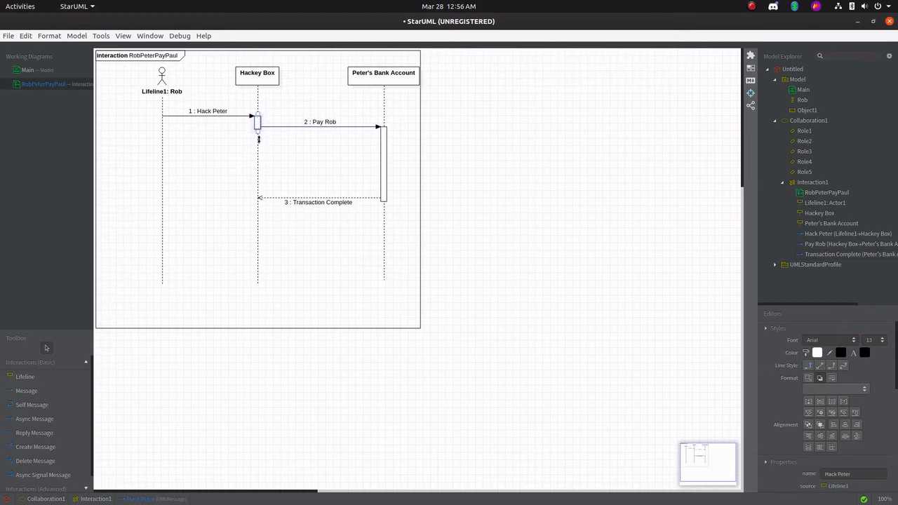
pyautogui.moveTo(259, 139); pyautogui.dragTo(256, 204)
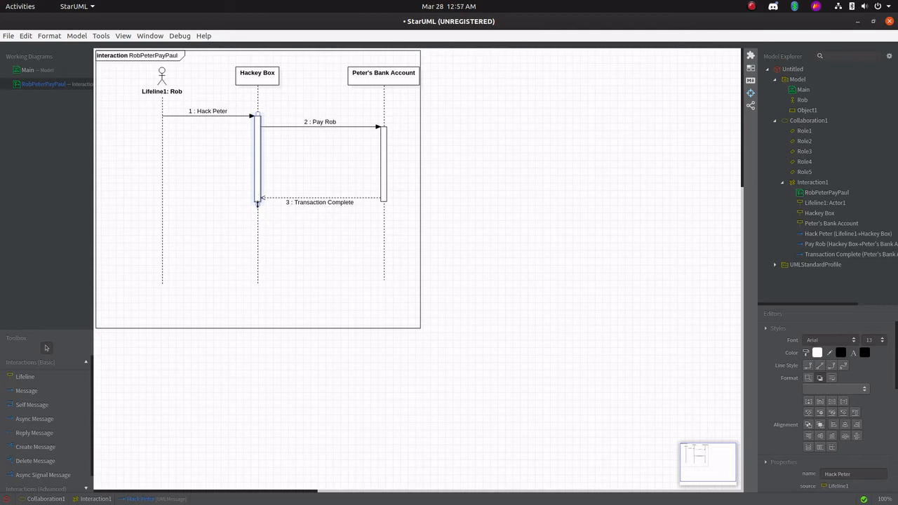
pyautogui.moveTo(258, 204); pyautogui.dragTo(257, 223)
# Step: Add a reply message named Transaction Complete from the lower end of Hackey Box's activation bar to Rob's lifeline
pyautogui.click(32, 433)
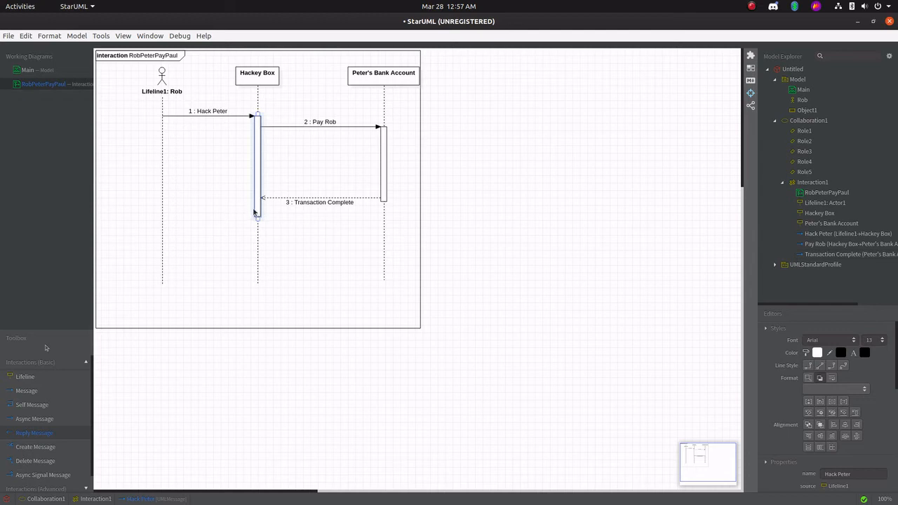
pyautogui.moveTo(233, 216); pyautogui.dragTo(165, 211)
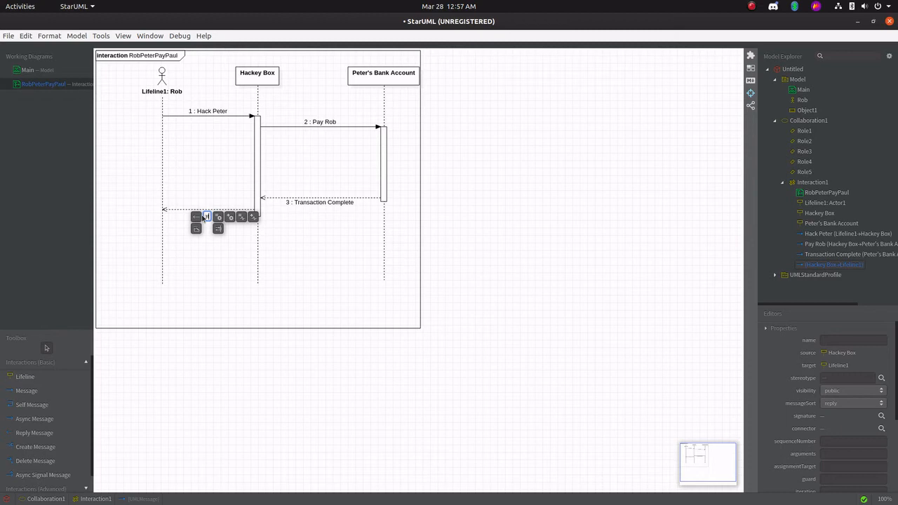
pyautogui.press('Return')
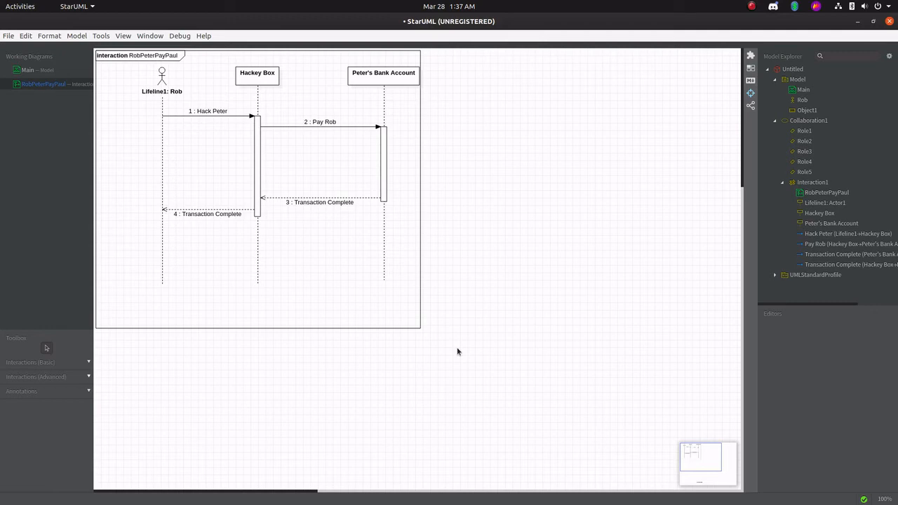
# Step: Add a combined fragment below the reply messages, across the Peter's Bank Account lifeline, and select it in the model tree
pyautogui.click(88, 378)
pyautogui.scroll(-2, 89, 381)
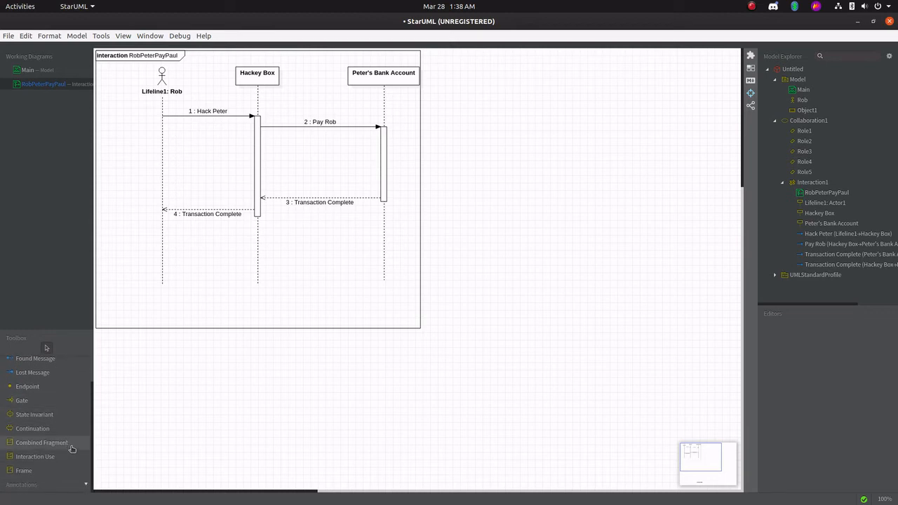
pyautogui.click(73, 449)
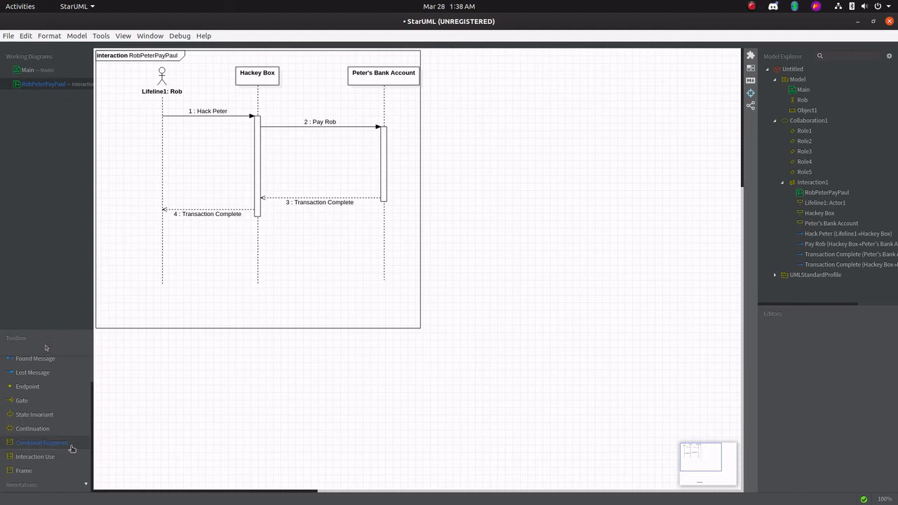
pyautogui.click(312, 248)
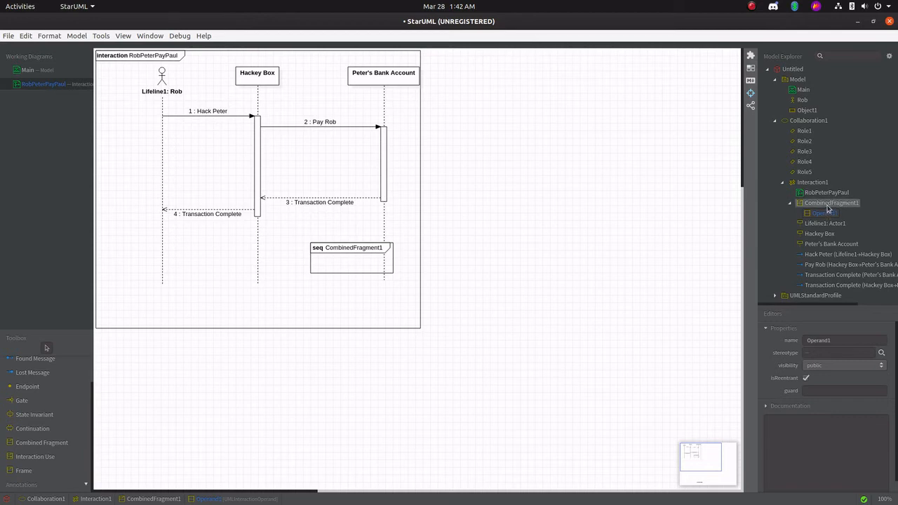
pyautogui.click(828, 205)
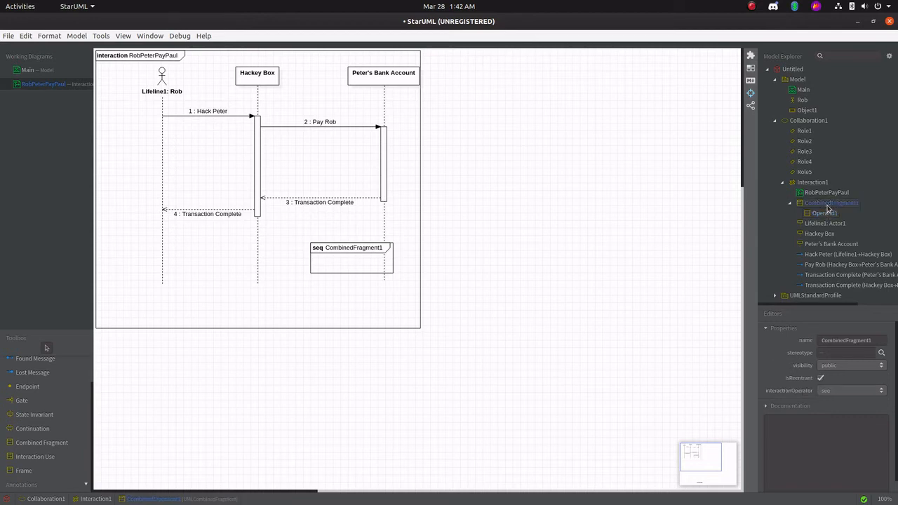
# Step: Set the combined fragment's interaction operator to alt and add a second operand by copying Operand1 into the fragment
pyautogui.click(880, 391)
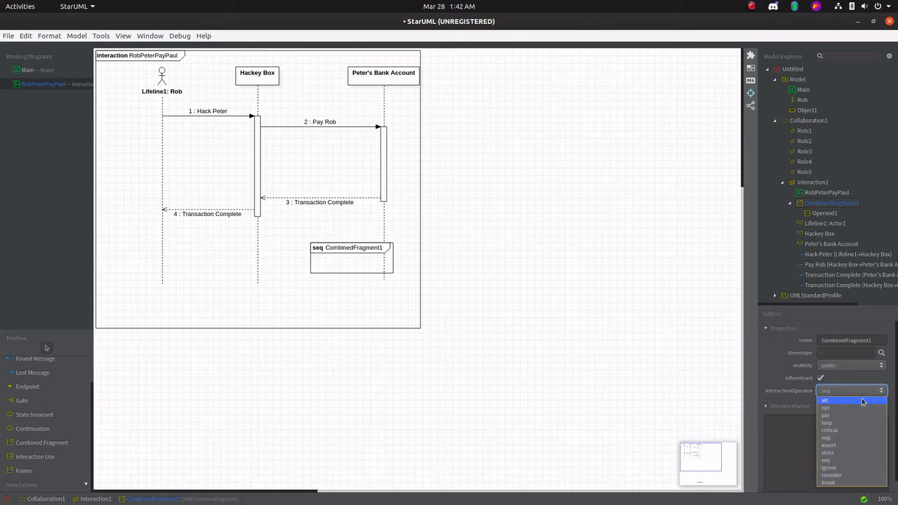
pyautogui.click(863, 400)
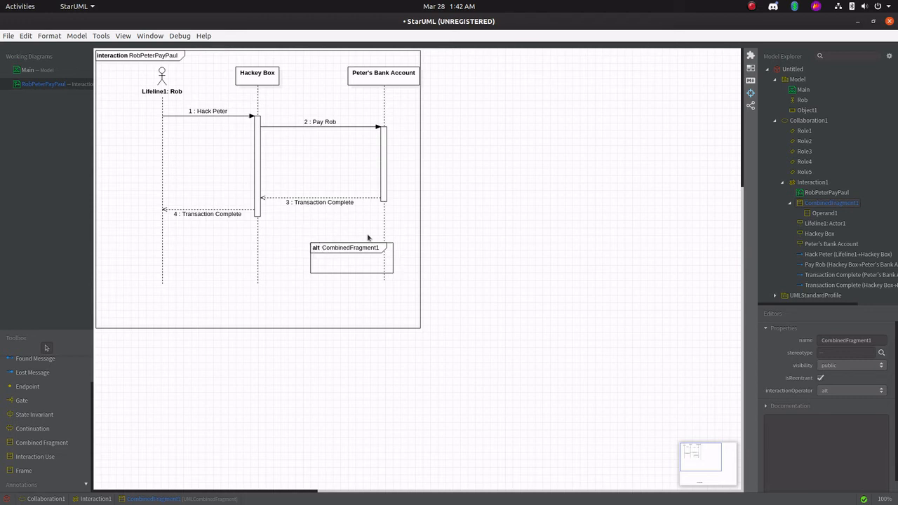
pyautogui.click(824, 216)
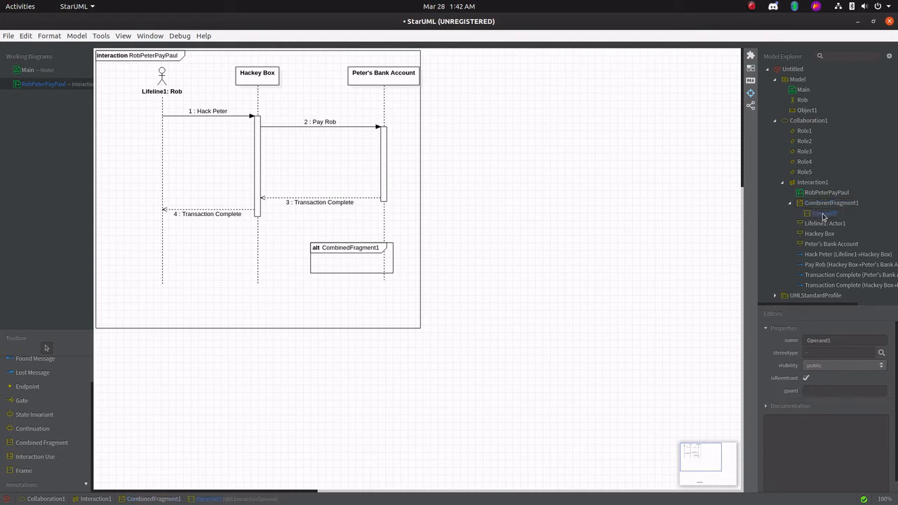
pyautogui.rightClick(823, 217)
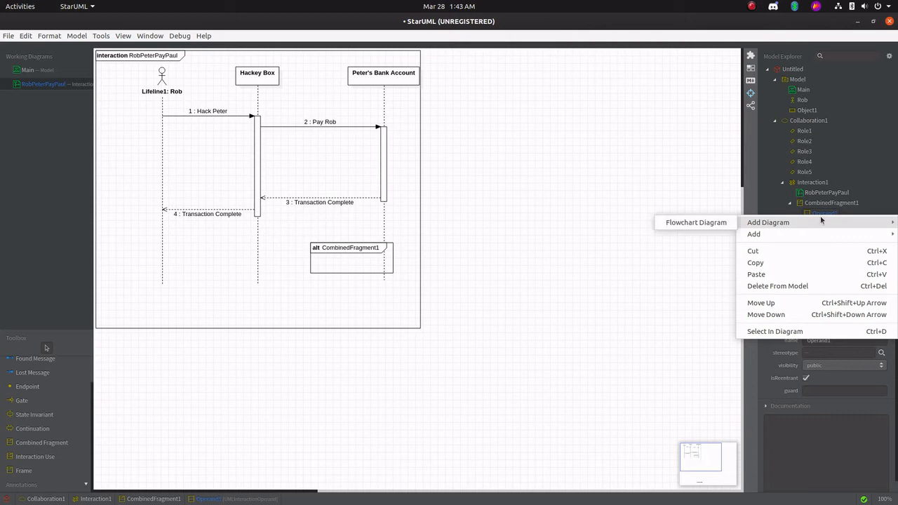
pyautogui.click(794, 258)
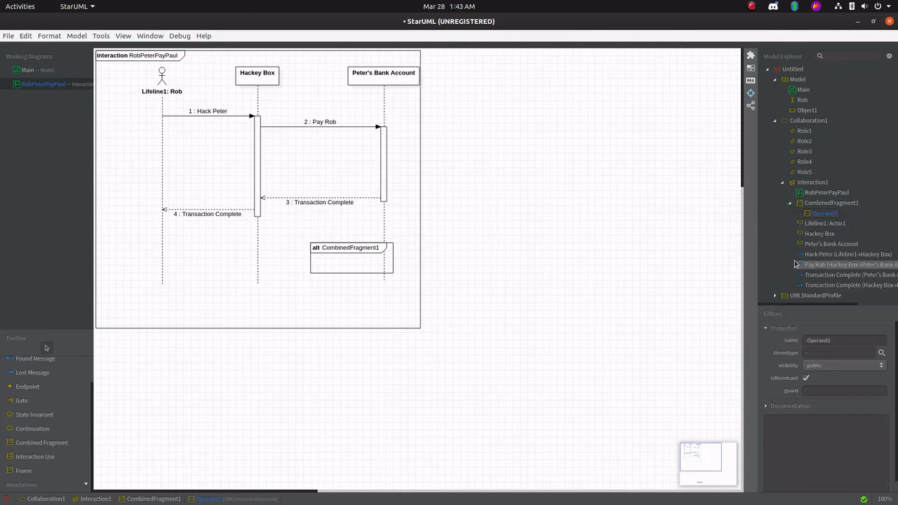
pyautogui.click(829, 204)
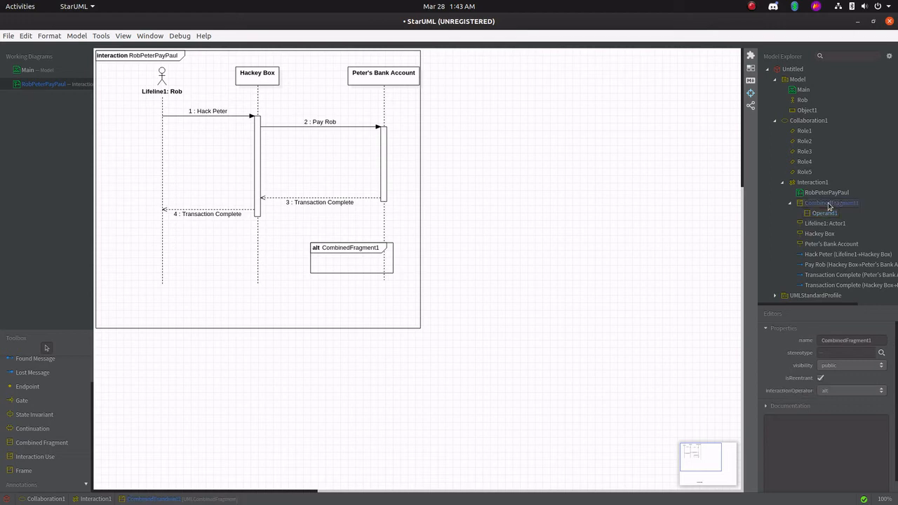
pyautogui.rightClick(829, 205)
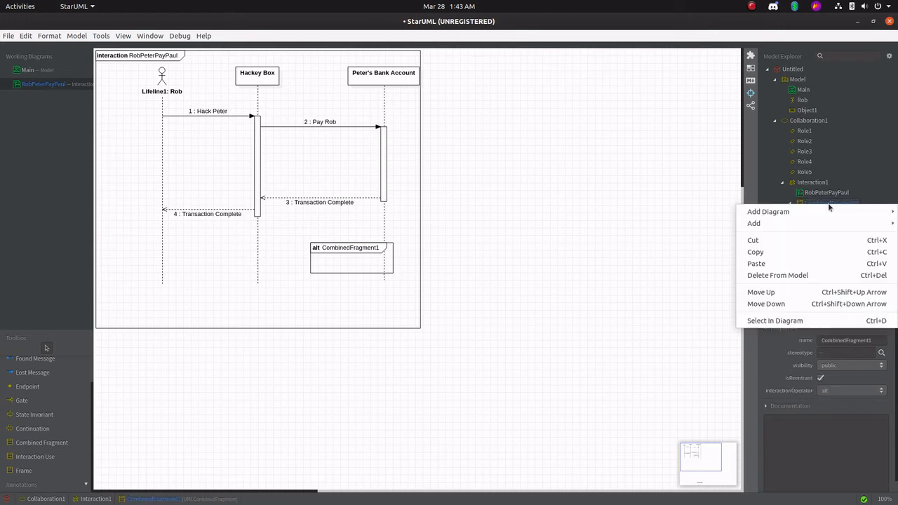
pyautogui.click(809, 263)
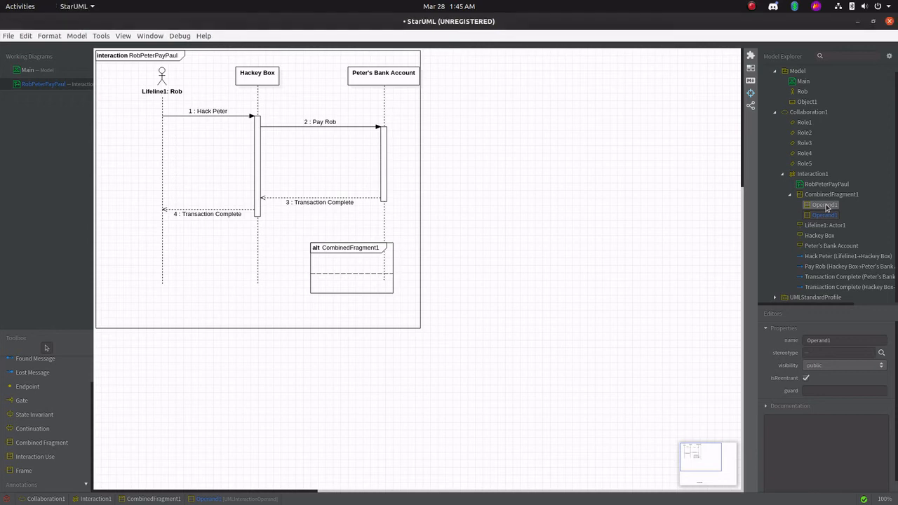
# Step: Rename the combined fragment's first operand as accepted
pyautogui.click(826, 205)
pyautogui.click(837, 340)
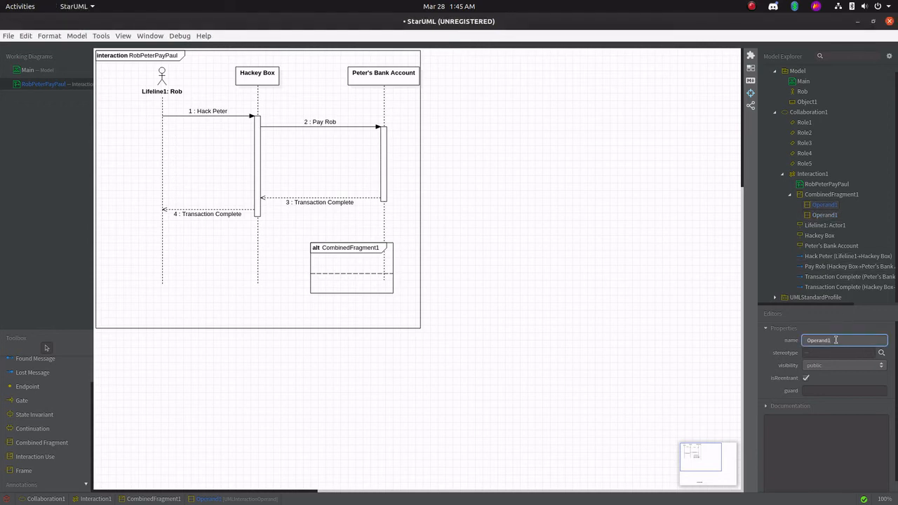
pyautogui.moveTo(837, 340); pyautogui.dragTo(800, 343)
pyautogui.write('accepted')
pyautogui.press('Return')
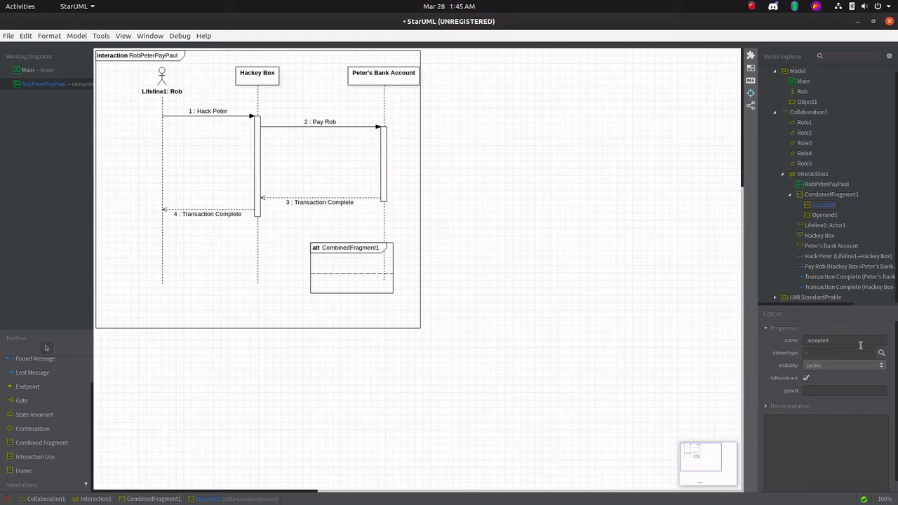
# Step: Rename the combined fragment's second operand as rejected
pyautogui.click(834, 219)
pyautogui.click(842, 341)
pyautogui.doubleClick(842, 342)
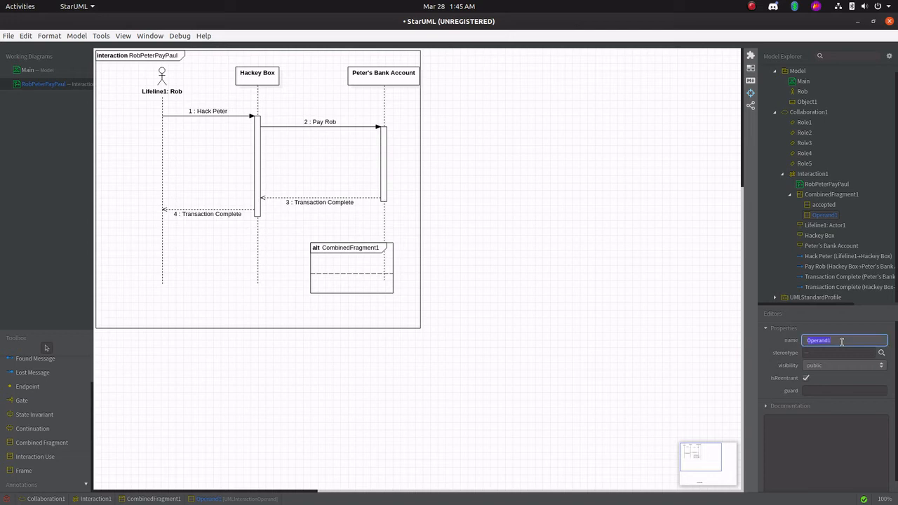
pyautogui.write('rejected')
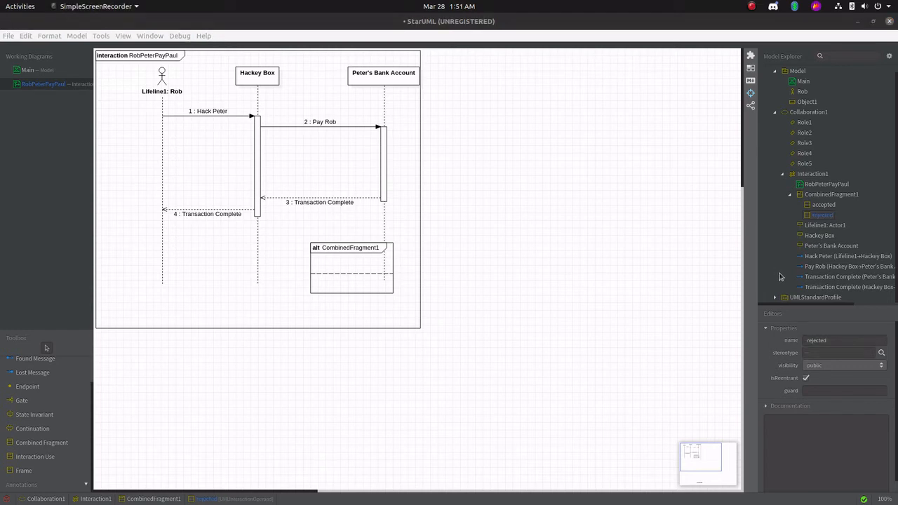
# Step: Set the rejected operand's guard to false and the accepted operand's guard to true
pyautogui.click(830, 391)
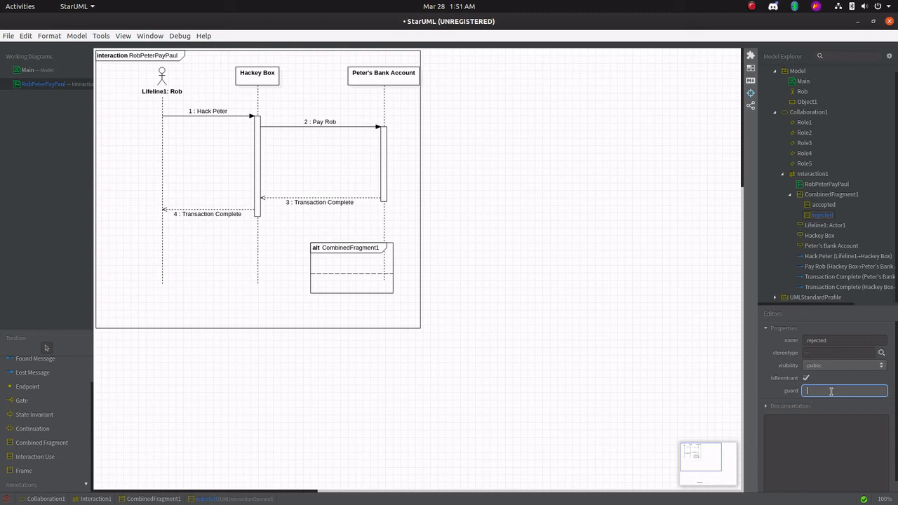
pyautogui.write('i')
pyautogui.write('alse')
pyautogui.click(826, 205)
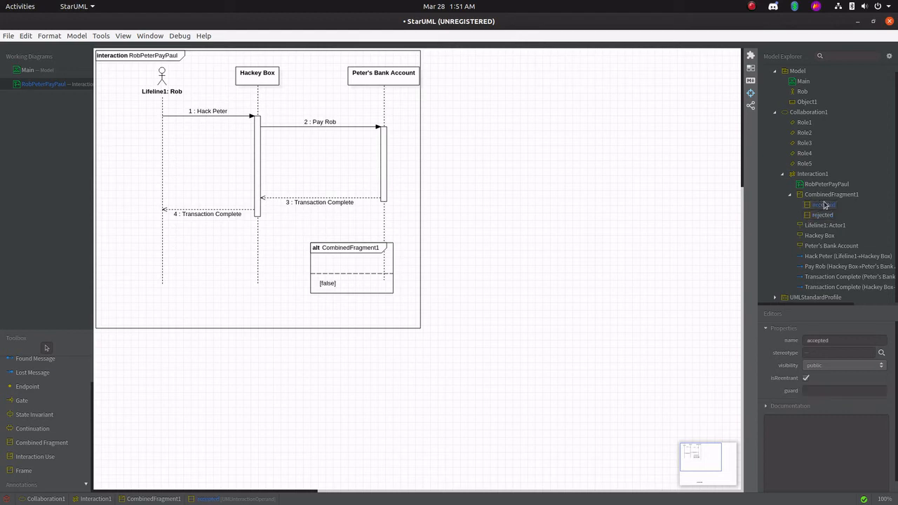
pyautogui.click(814, 391)
pyautogui.write('true')
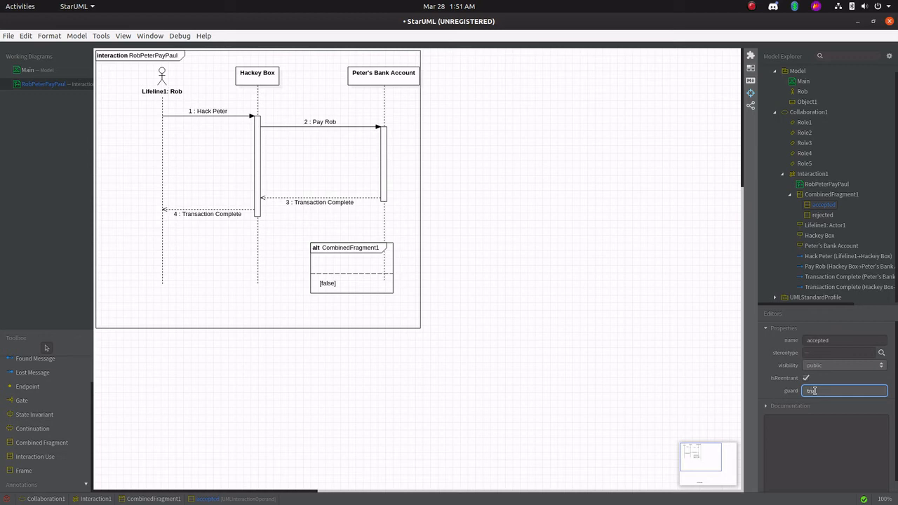
pyautogui.click(803, 318)
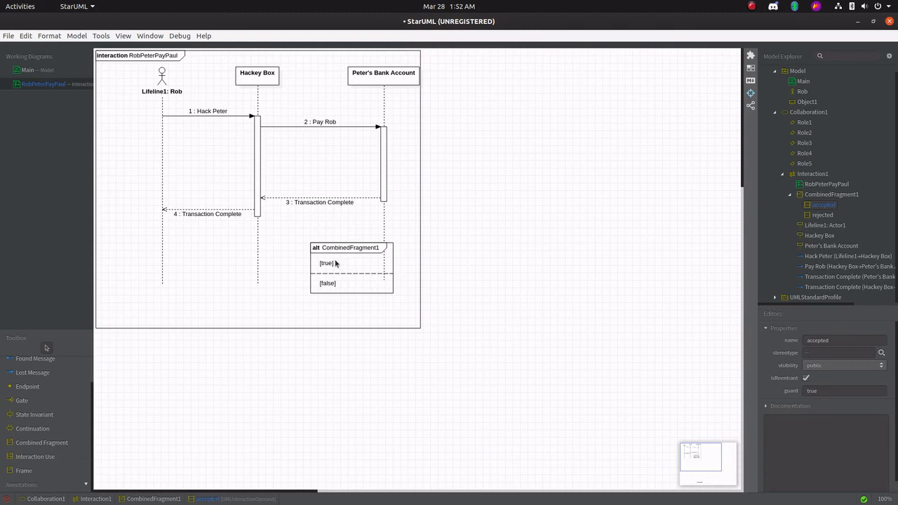
# Step: Rename the combined fragment as hack success
pyautogui.click(833, 196)
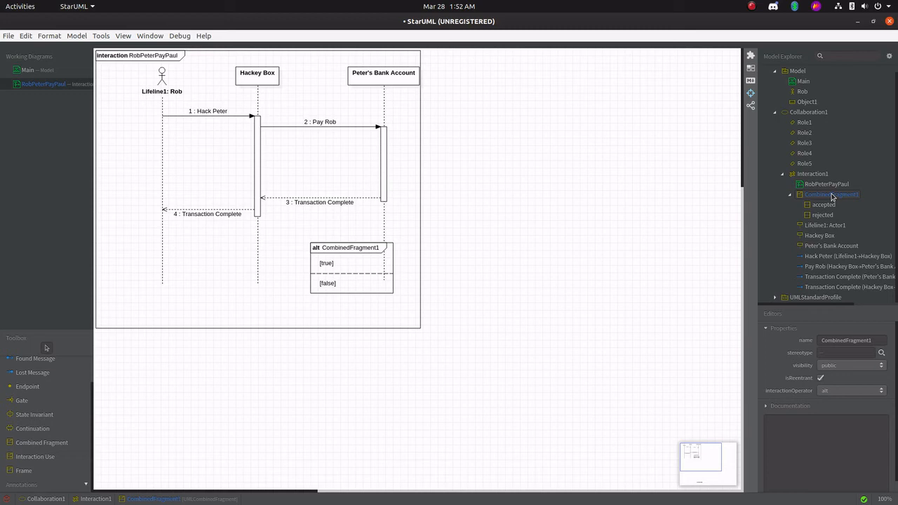
pyautogui.doubleClick(864, 341)
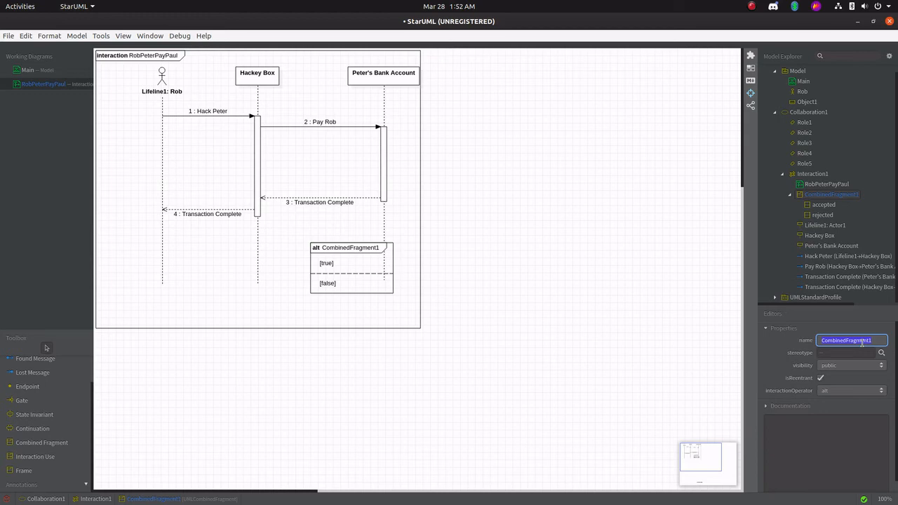
pyautogui.write('hack success')
pyautogui.press('Return')
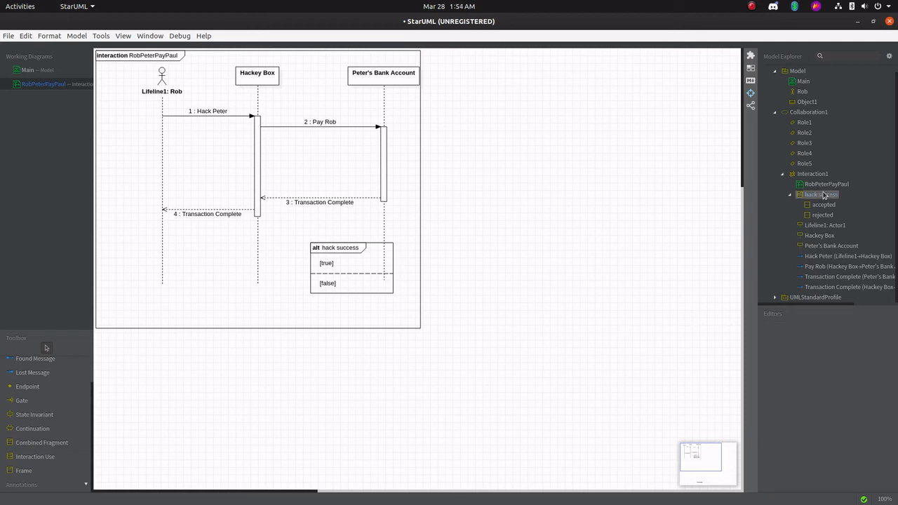
# Step: Enlarge the hack success fragment to span all three lifelines below Pay Rob, and extend its true operand around both Transaction Complete replies
pyautogui.click(376, 255)
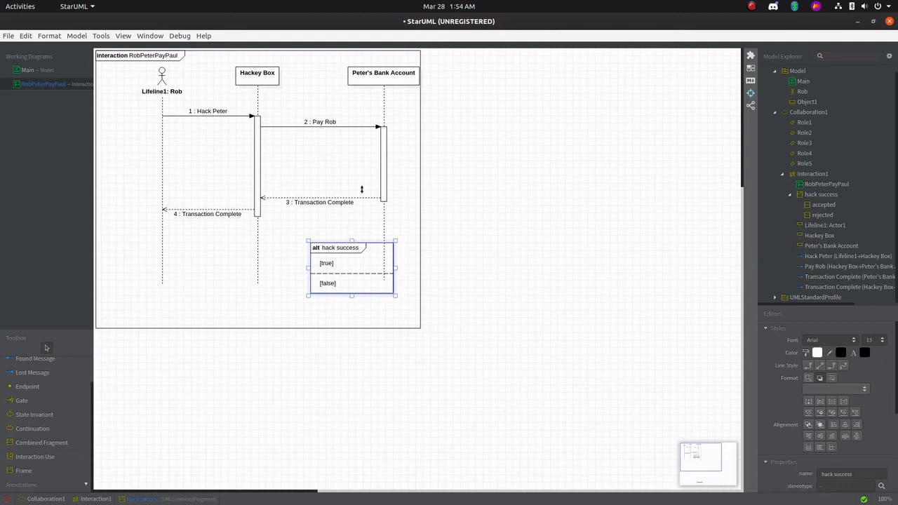
pyautogui.moveTo(362, 189); pyautogui.dragTo(357, 102)
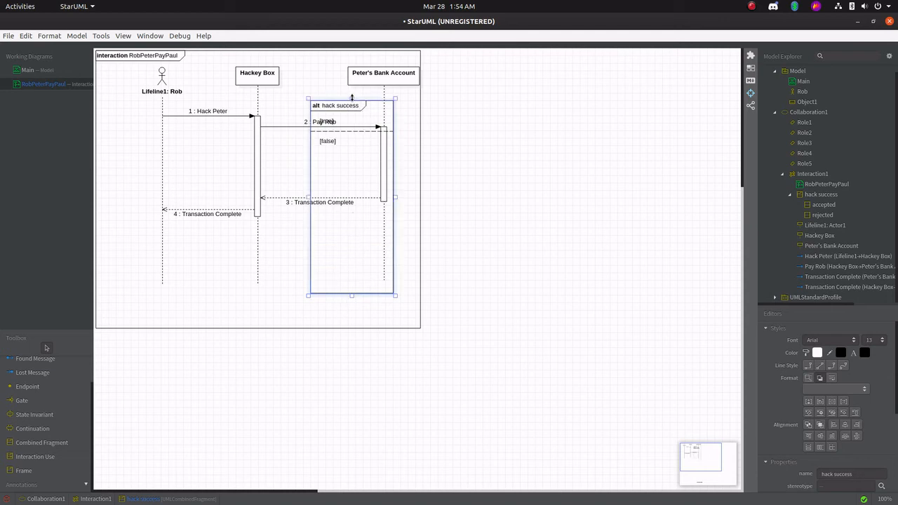
pyautogui.moveTo(353, 97); pyautogui.dragTo(352, 155)
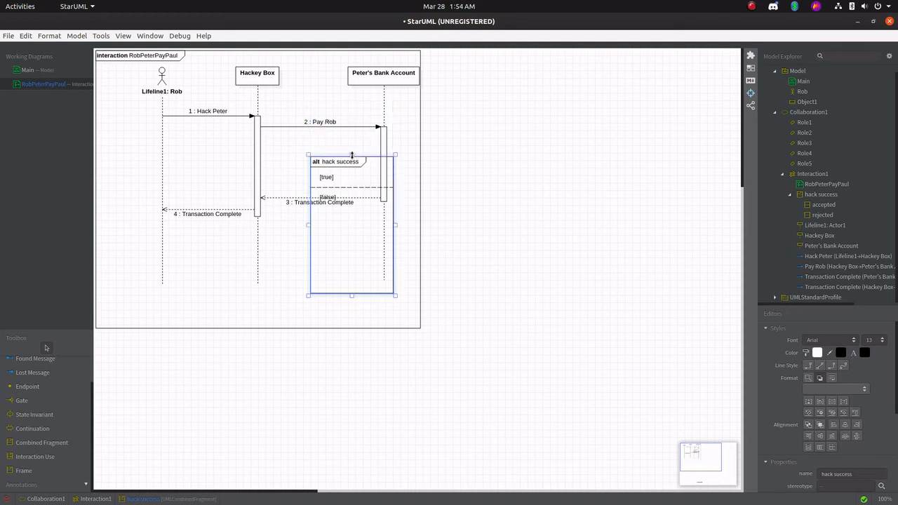
pyautogui.moveTo(308, 225); pyautogui.dragTo(149, 228)
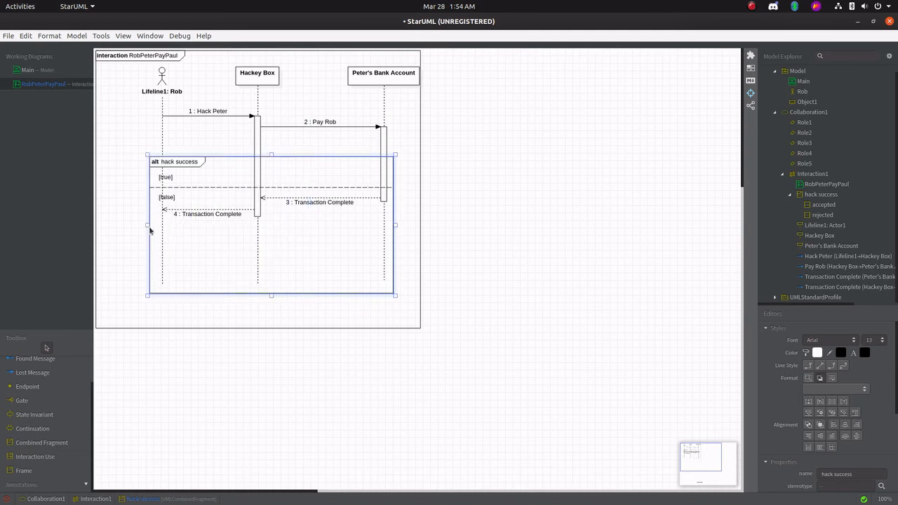
pyautogui.click(292, 186)
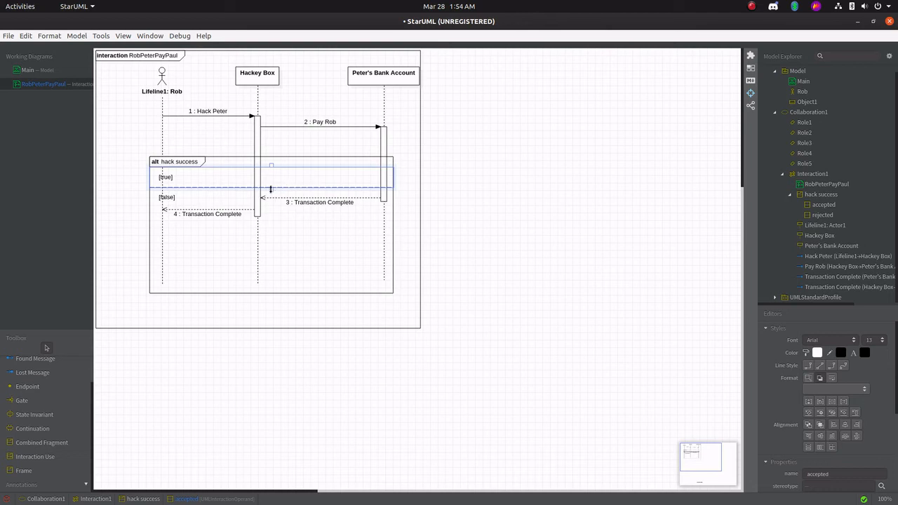
pyautogui.moveTo(272, 197); pyautogui.dragTo(266, 236)
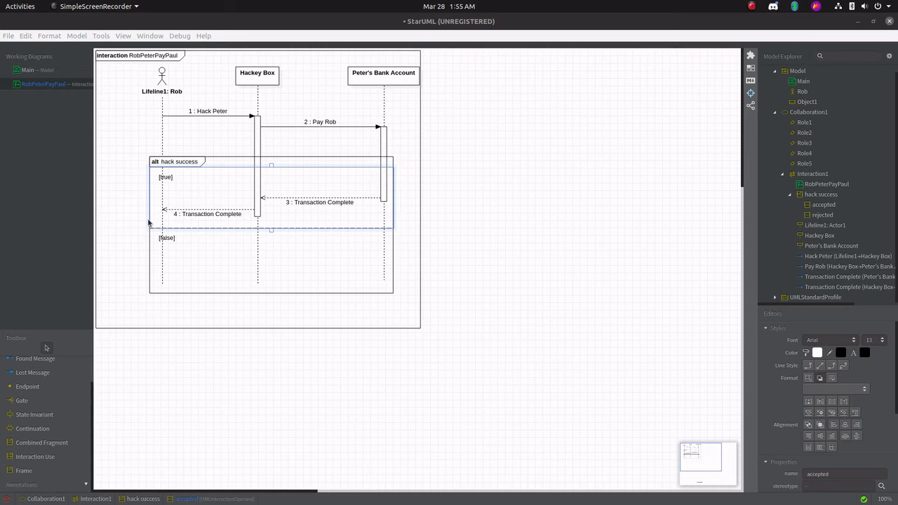
# Step: Widen the hack success fragment past Rob's lifeline so its left edge sits just inside the interaction frame
pyautogui.click(148, 220)
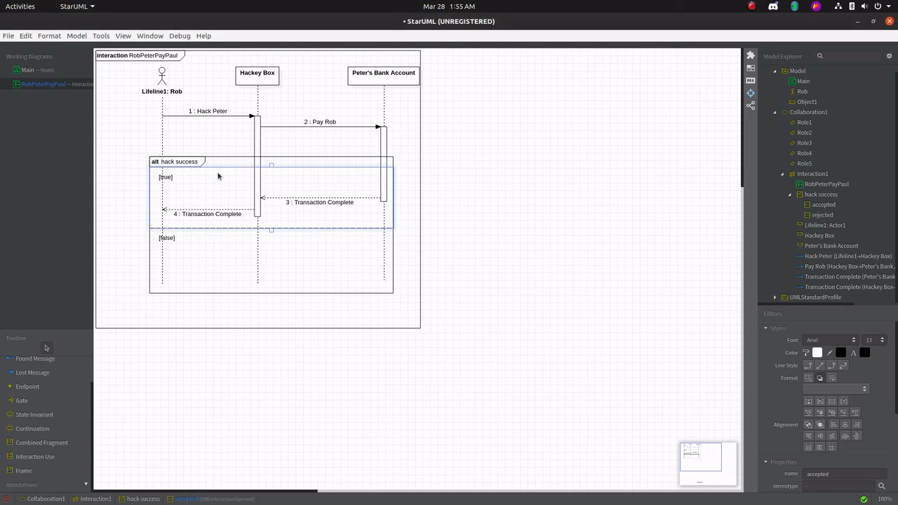
pyautogui.click(162, 182)
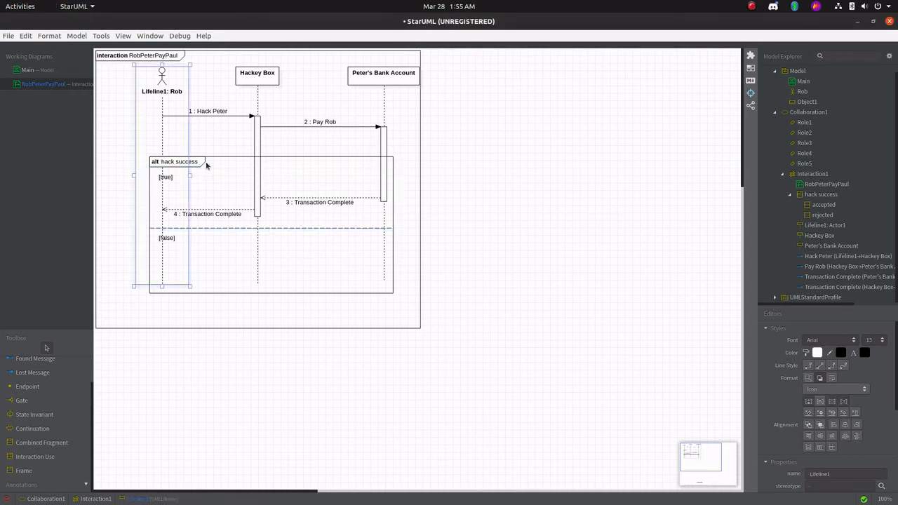
pyautogui.click(214, 162)
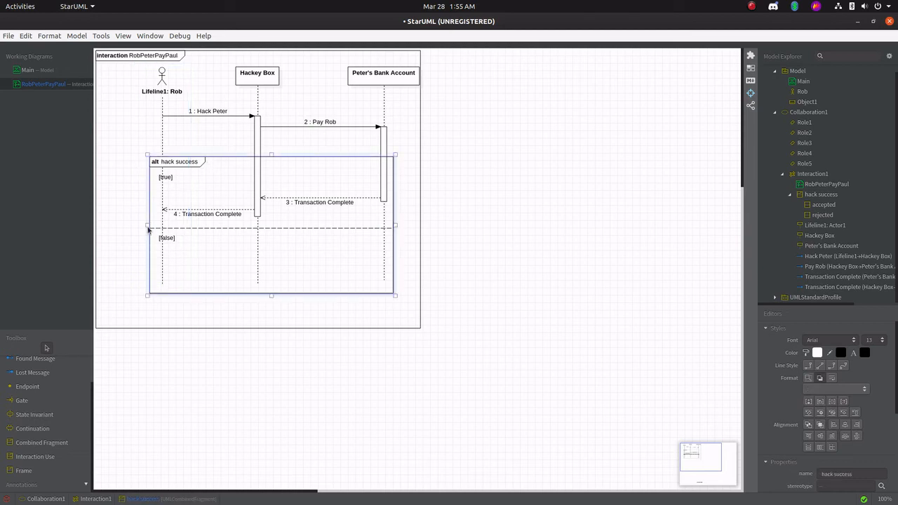
pyautogui.moveTo(148, 229); pyautogui.dragTo(99, 226)
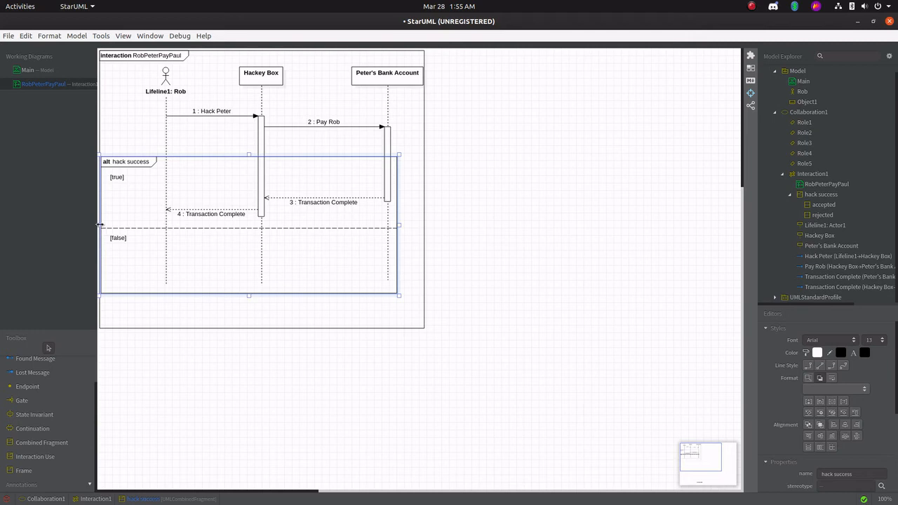
pyautogui.moveTo(108, 224); pyautogui.dragTo(106, 225)
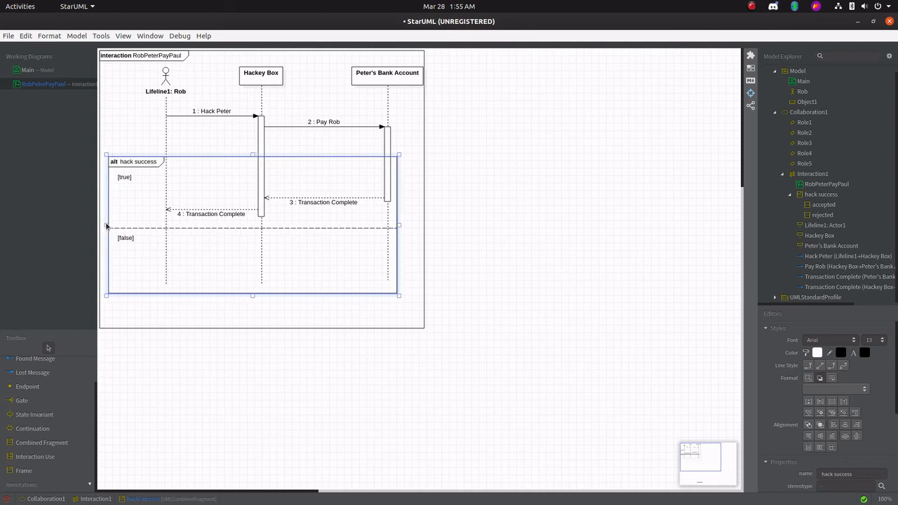
pyautogui.click(340, 306)
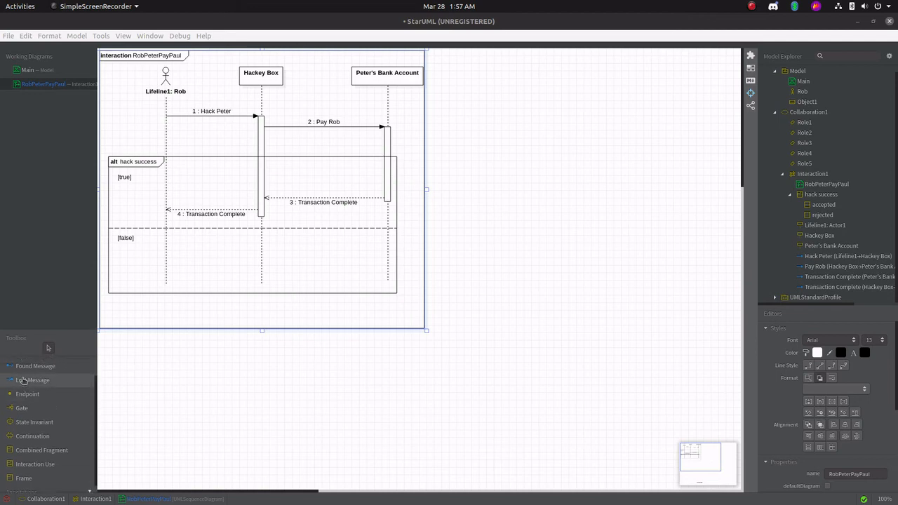
# Step: Add a reply message named rejected from Peter's Bank Account to Hackey Box inside the false operand
pyautogui.scroll(1, 24, 379)
pyautogui.click(61, 363)
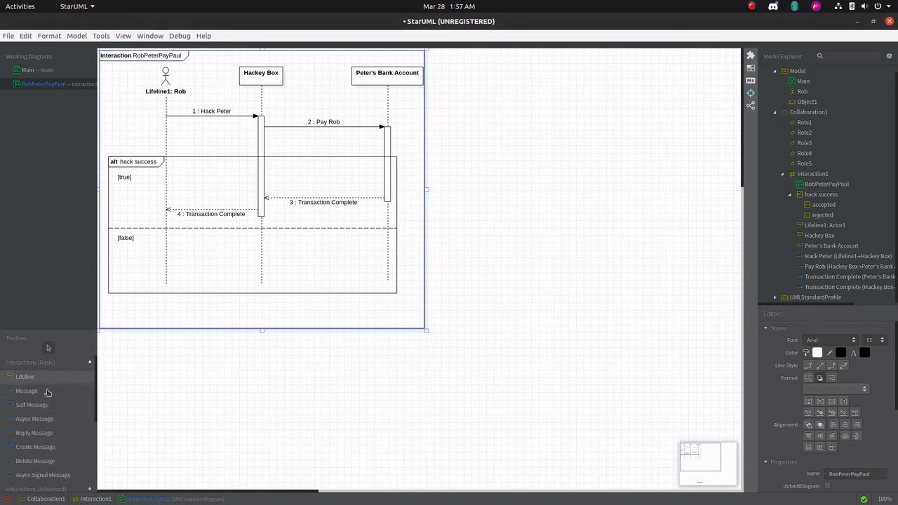
pyautogui.click(44, 437)
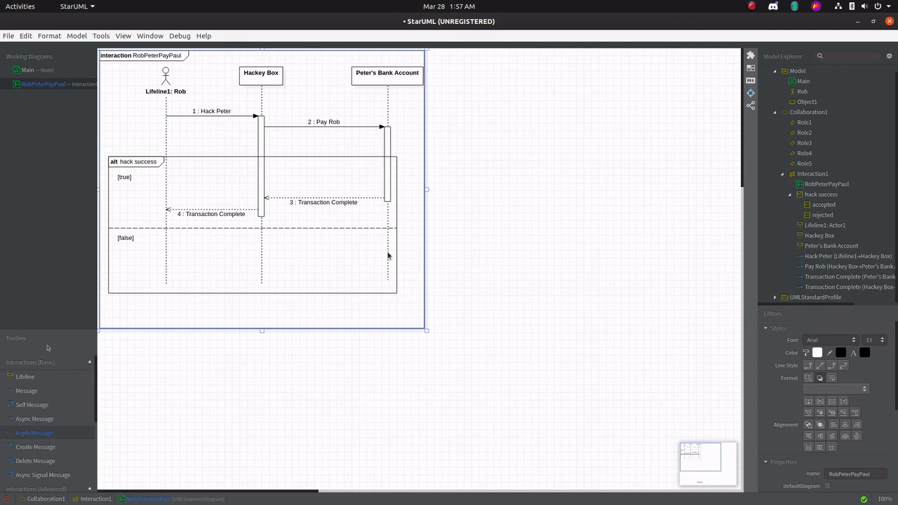
pyautogui.moveTo(387, 252); pyautogui.dragTo(263, 254)
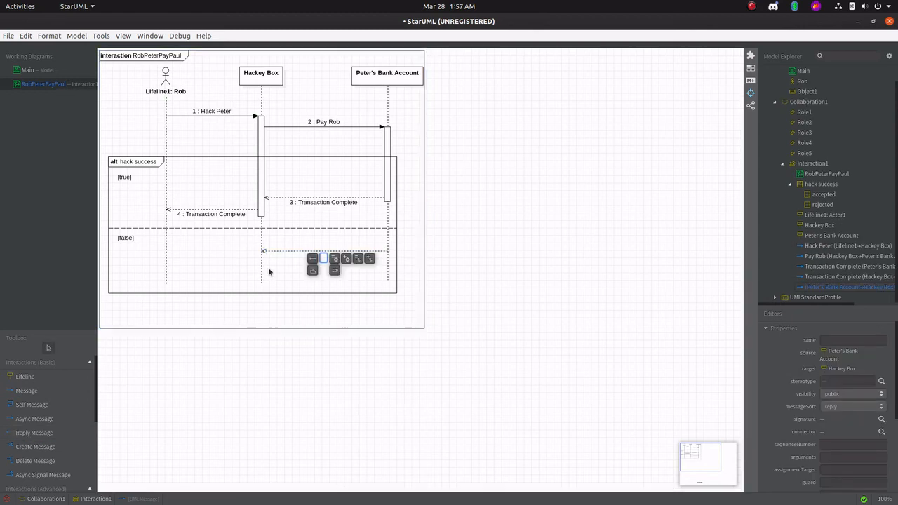
pyautogui.write('d')
pyautogui.press('Return')
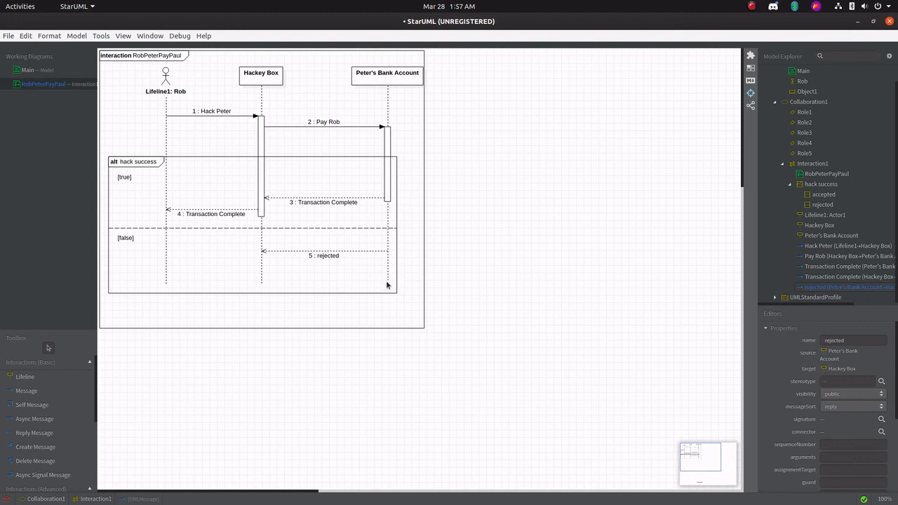
# Step: Add a reply message named hack failed from Hackey Box to Rob's lifeline inside the false operand, below the rejected reply
pyautogui.click(37, 433)
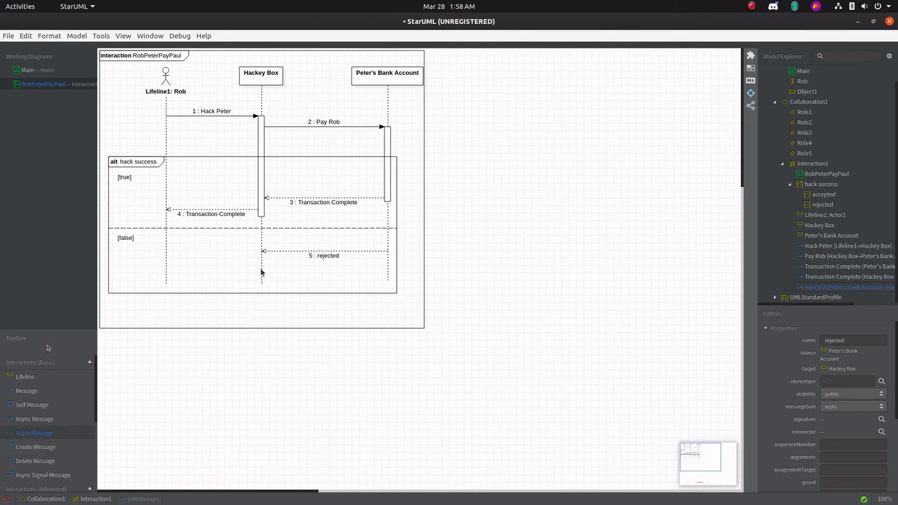
pyautogui.moveTo(261, 273); pyautogui.dragTo(167, 269)
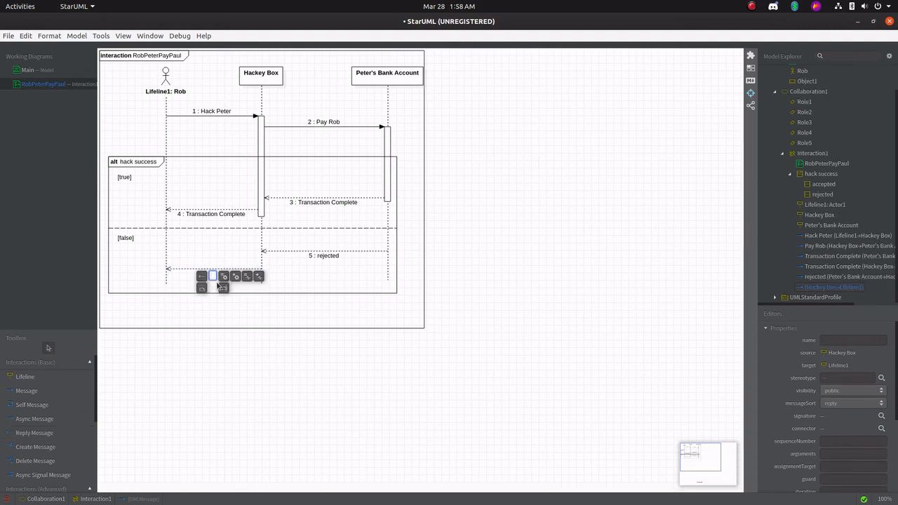
pyautogui.write('4')
pyautogui.press('Return')
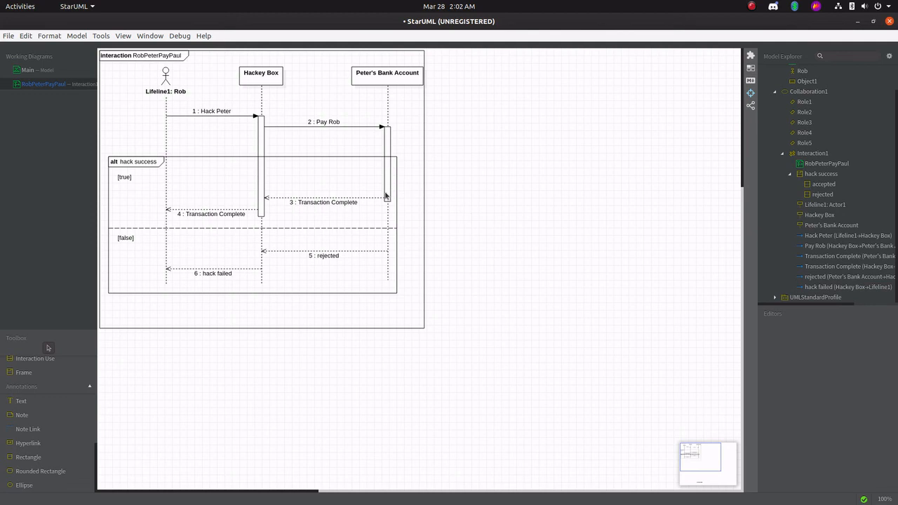
# Step: Lengthen the activation bars on Peter's Bank Account and Hackey Box to reach just past the rejected and hack failed replies respectively
pyautogui.click(387, 200)
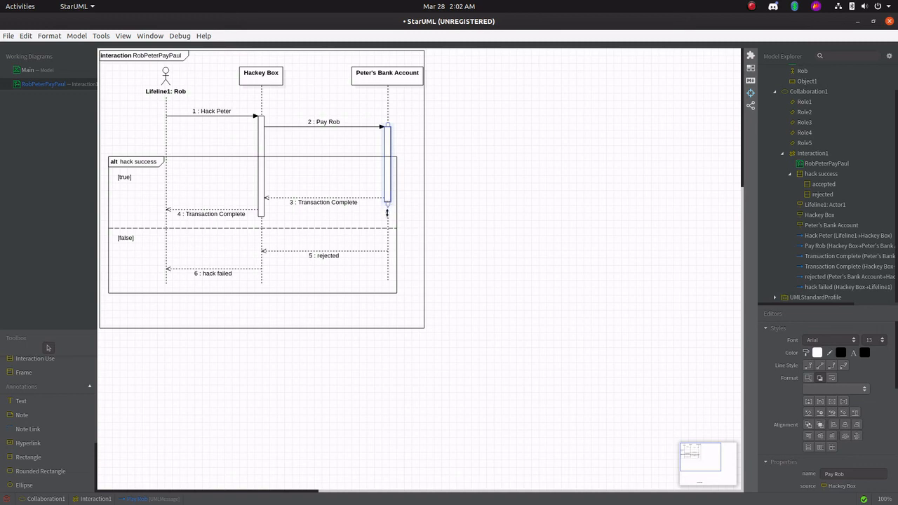
pyautogui.moveTo(390, 232); pyautogui.dragTo(386, 263)
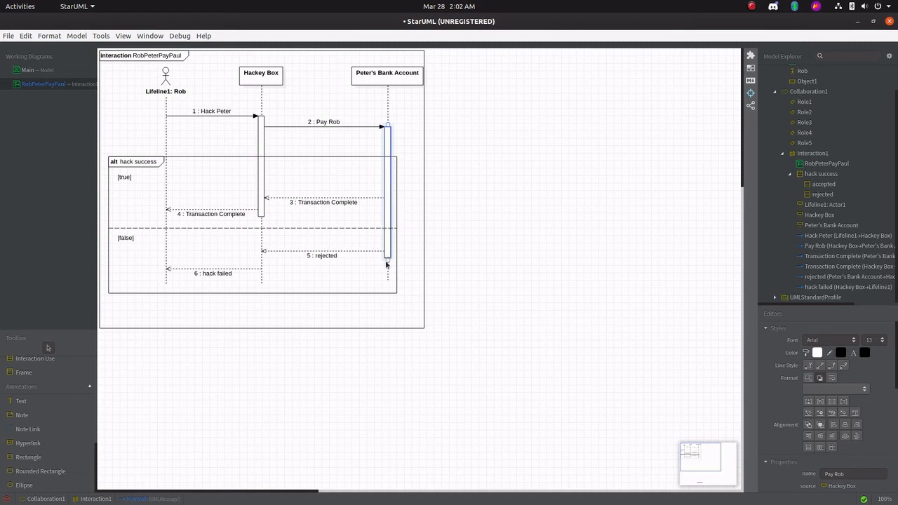
pyautogui.click(260, 214)
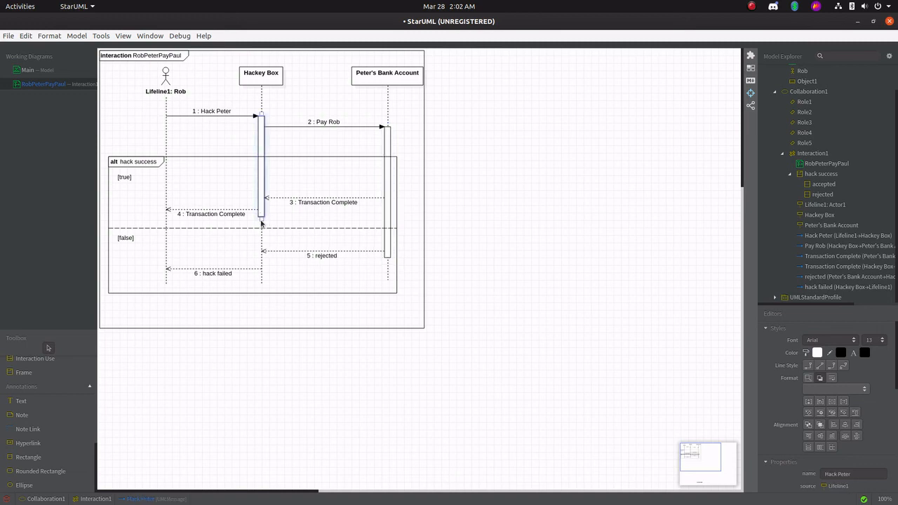
pyautogui.moveTo(260, 218); pyautogui.dragTo(259, 279)
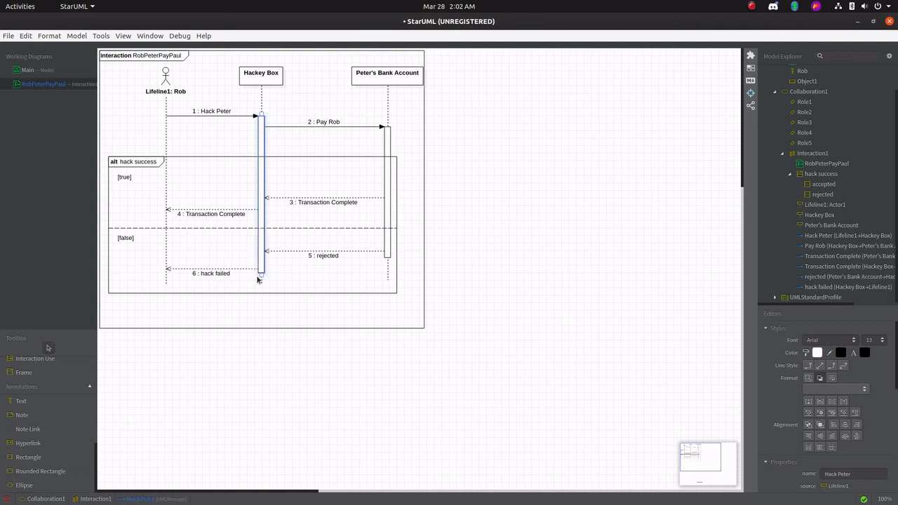
pyautogui.click(341, 281)
pyautogui.click(553, 223)
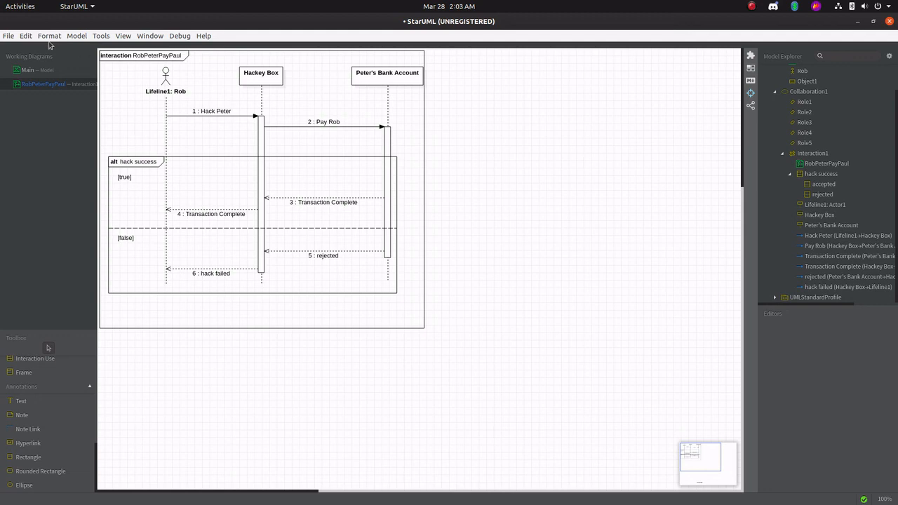
# Step: Save the project in the Downloads folder as robery.mdj
pyautogui.hotkey('ctrl', 's')
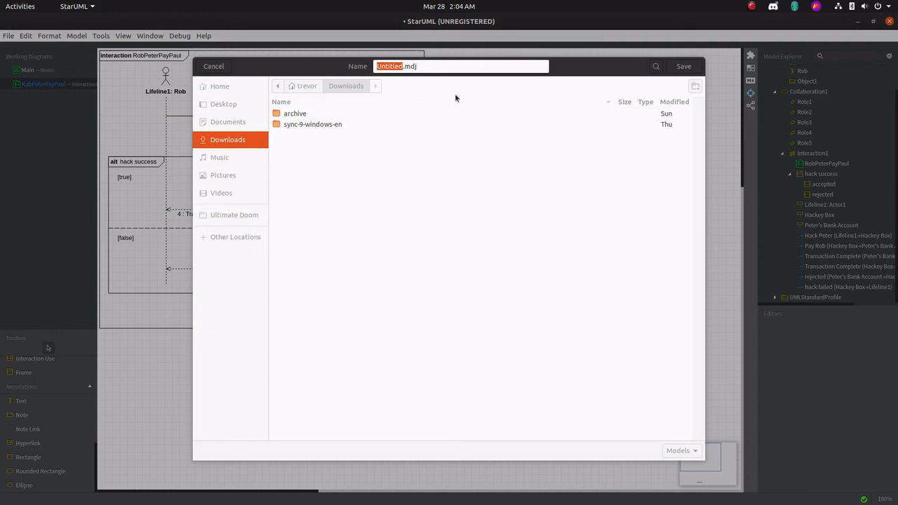
pyautogui.click(404, 67)
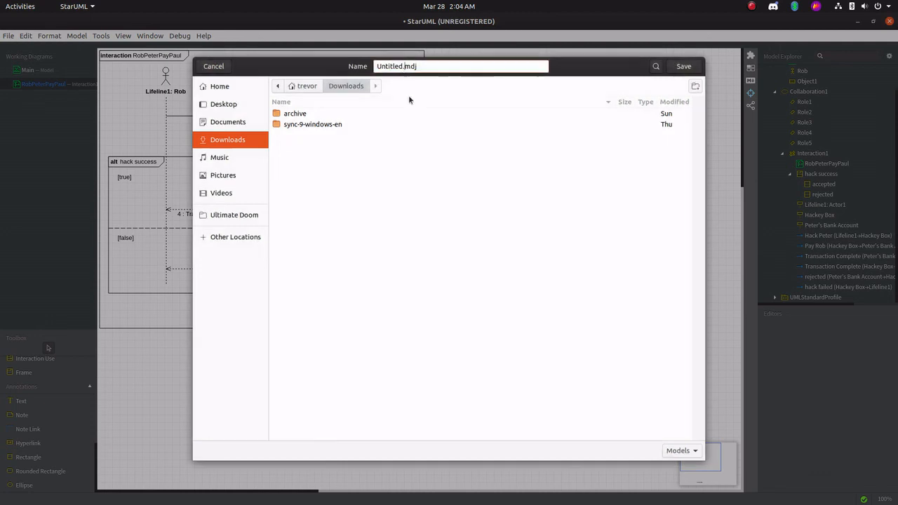
pyautogui.press('BackSpace')
pyautogui.press('BackSpace')
pyautogui.press('BackSpace')
pyautogui.press('BackSpace')
pyautogui.press('BackSpace')
pyautogui.press('BackSpace')
pyautogui.press('BackSpace')
pyautogui.press('BackSpace')
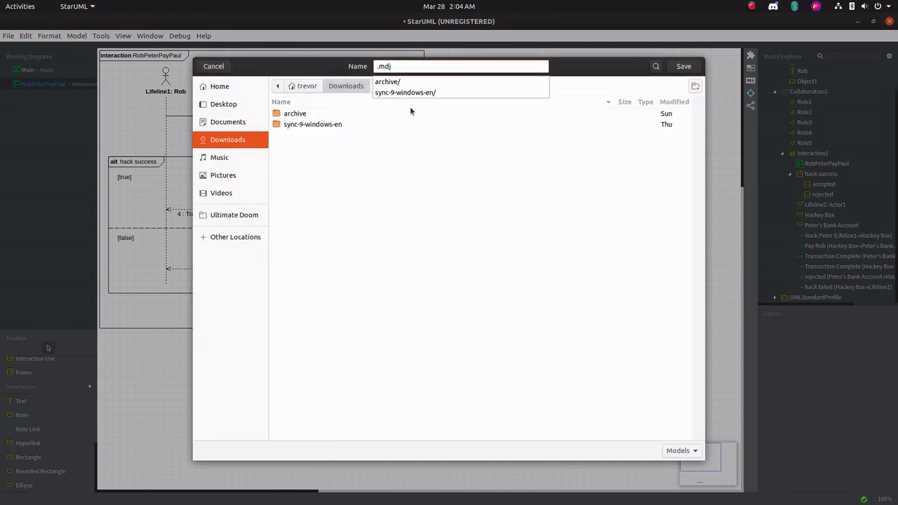
pyautogui.write('robery')
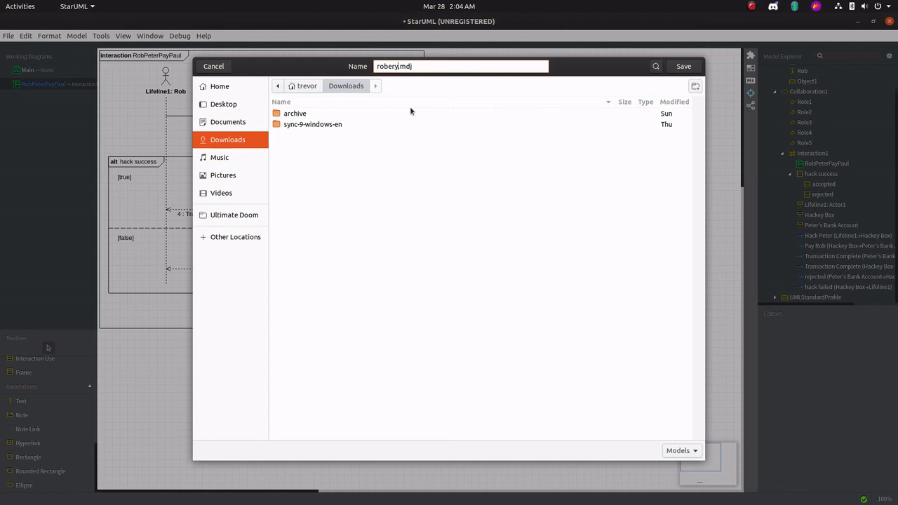
pyautogui.press('Return')
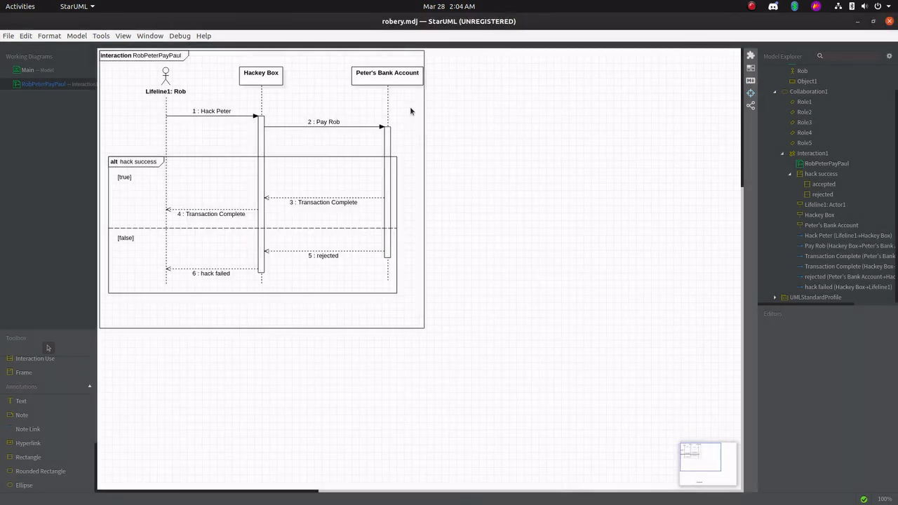
# Step: Export the diagram as a JPEG image named RobPeterPayPaul.jpg in the Downloads folder
pyautogui.click(8, 37)
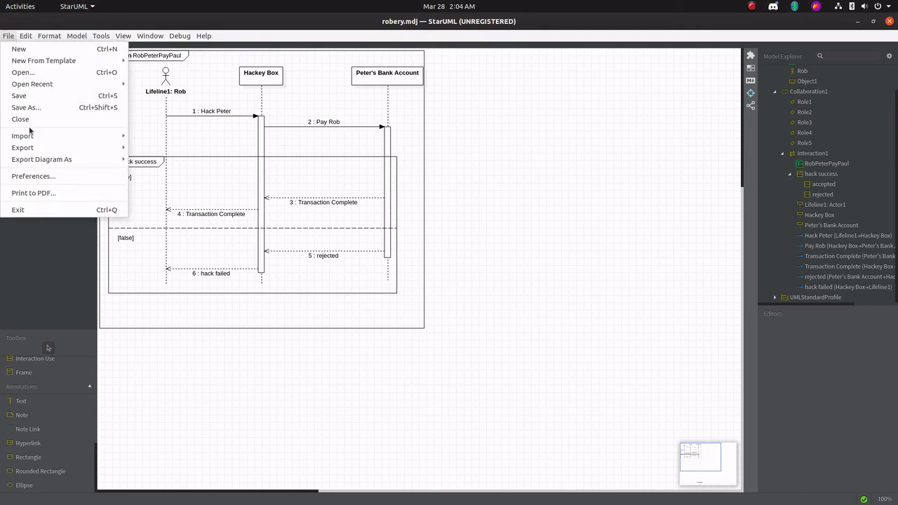
pyautogui.moveTo(53, 161)
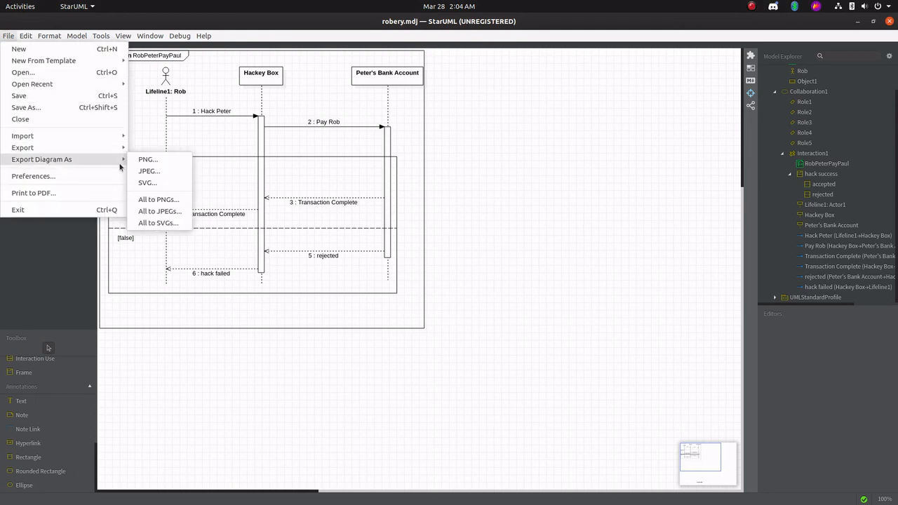
pyautogui.click(161, 177)
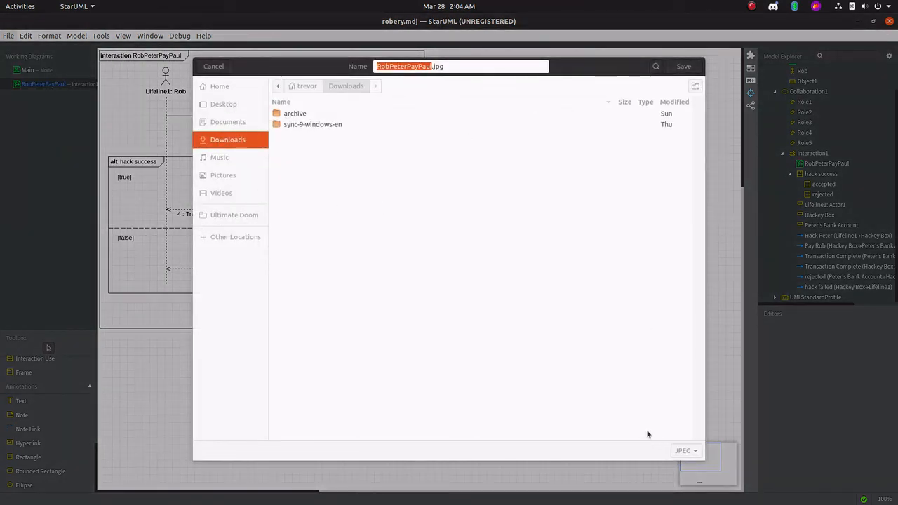
pyautogui.click(684, 67)
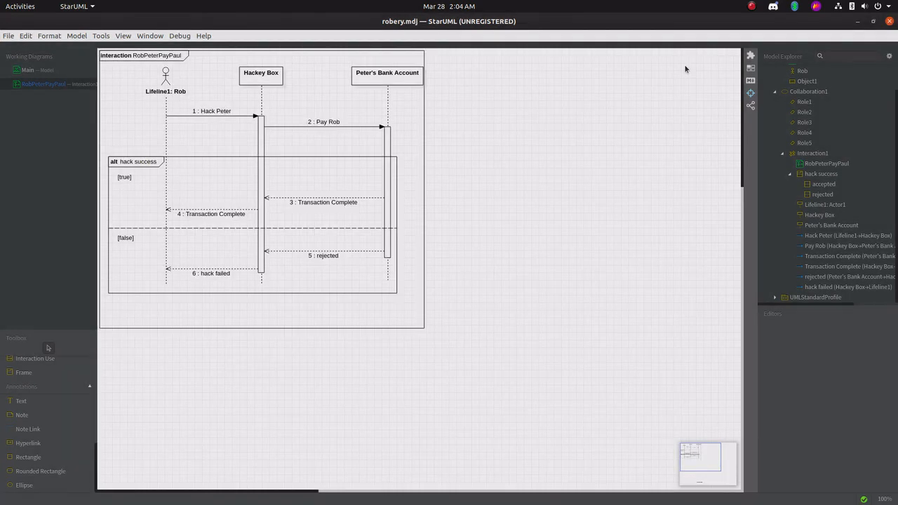